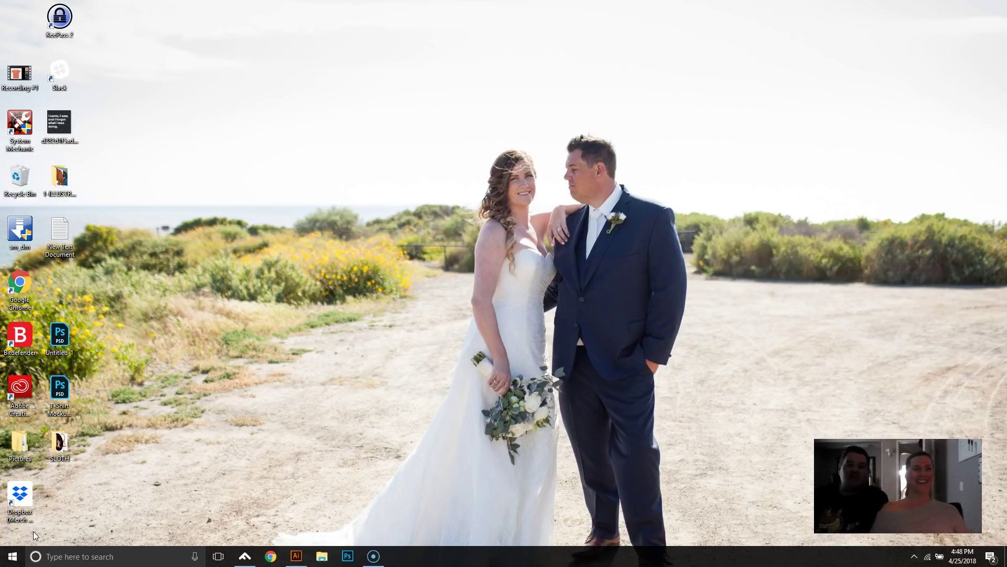
# - Bring up FontBase's 1428-font library, briefly checking the account menu and File Explorer
pyautogui.click(242, 555)
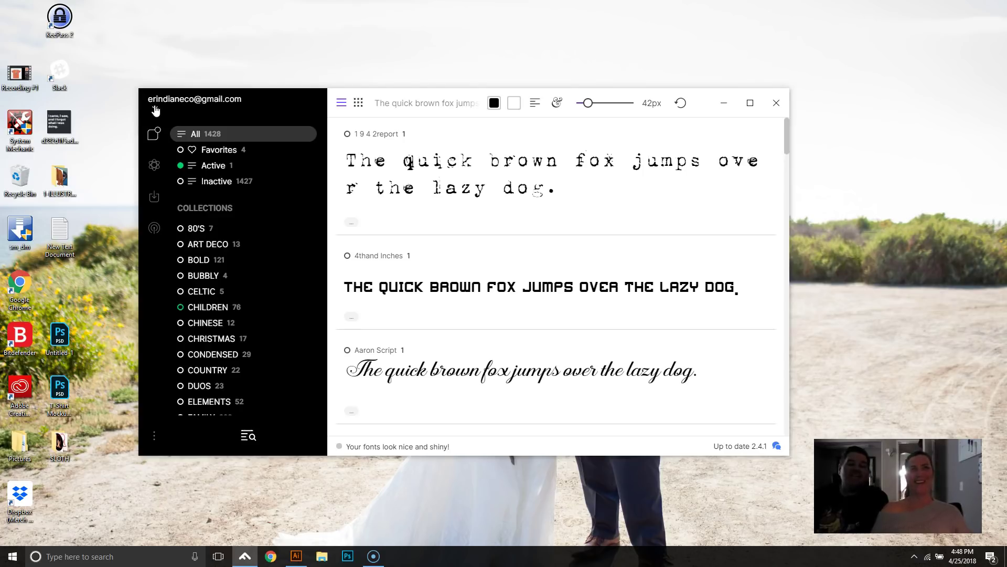
pyautogui.click(155, 109)
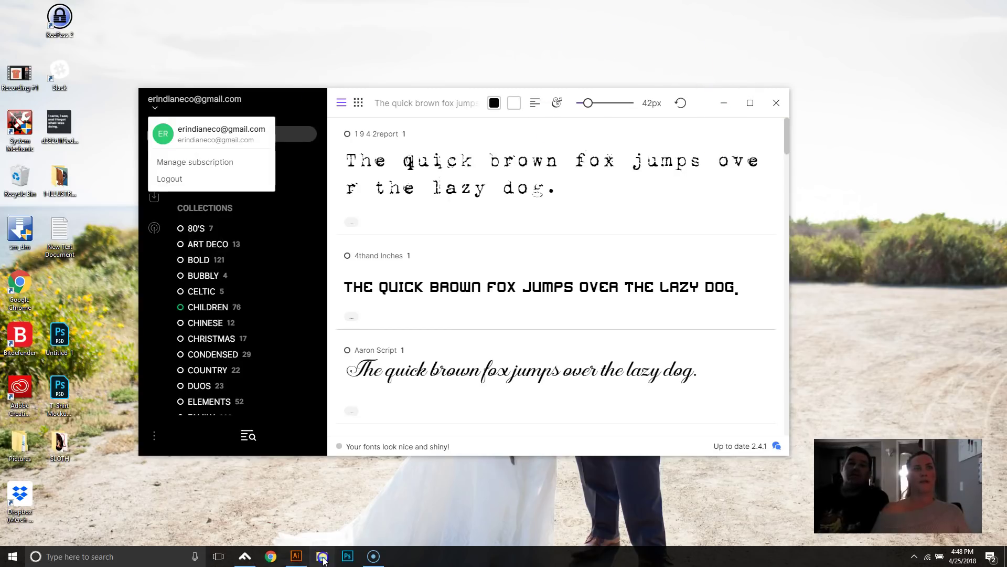
pyautogui.click(206, 169)
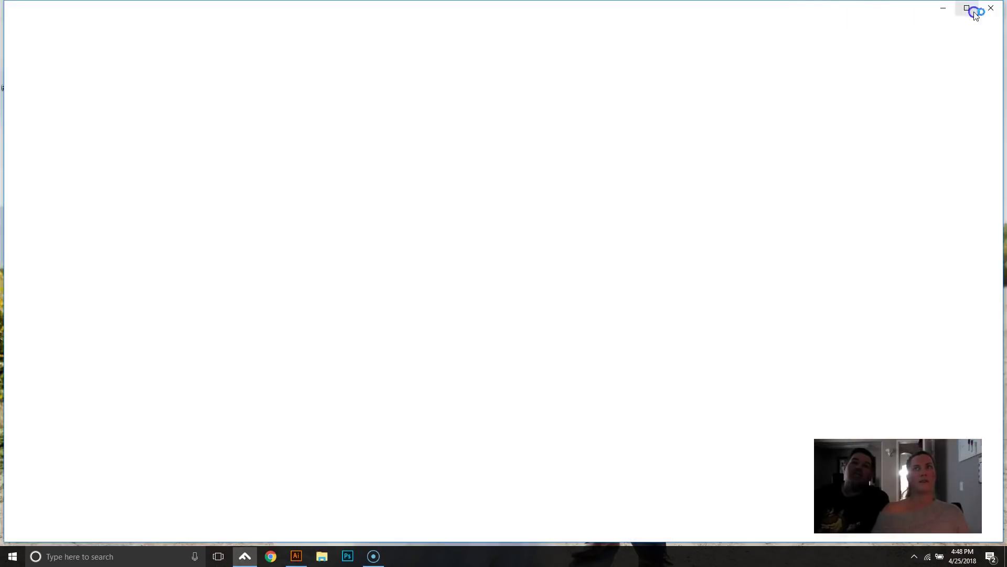
pyautogui.click(974, 15)
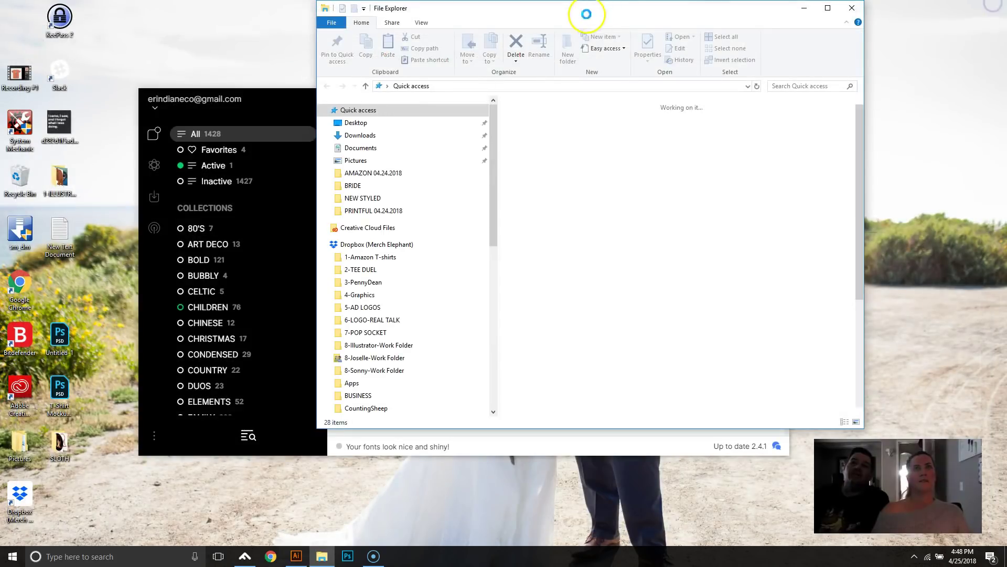
pyautogui.click(856, 6)
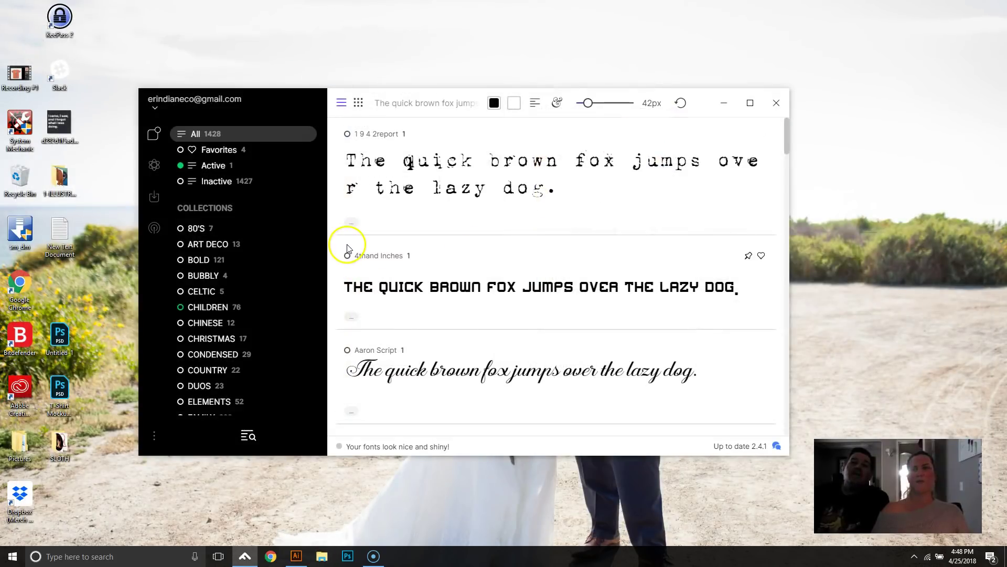
# - Replace the preview sentence with 'DESIGN THINGS design things', correcting a typo along the way
pyautogui.click(411, 103)
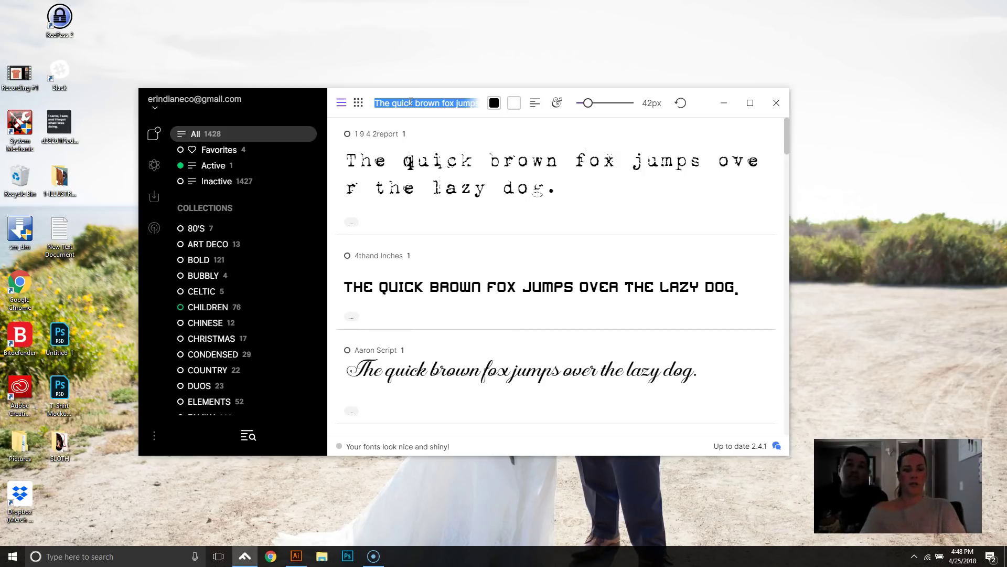
pyautogui.write('DESIGN')
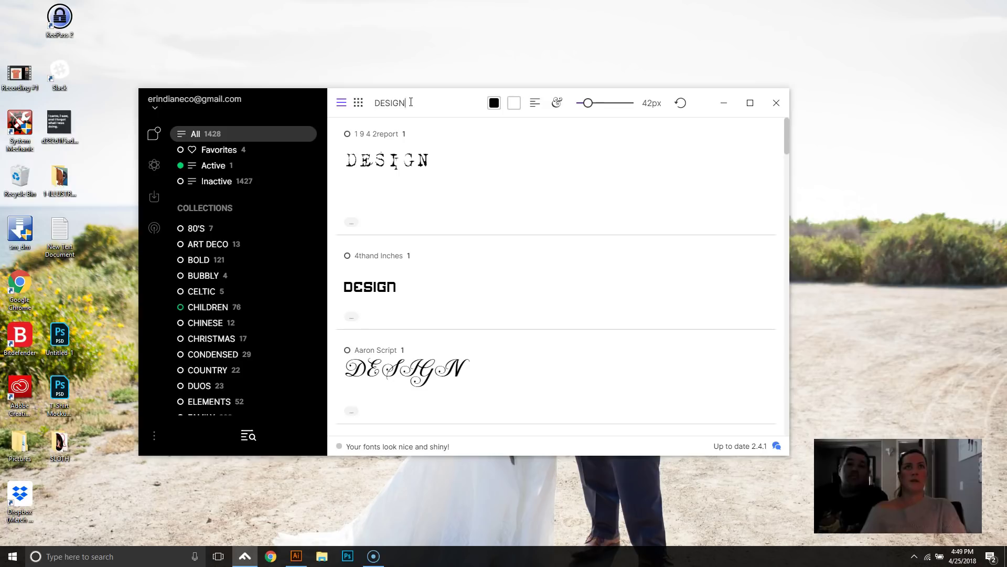
pyautogui.write(' THINGS')
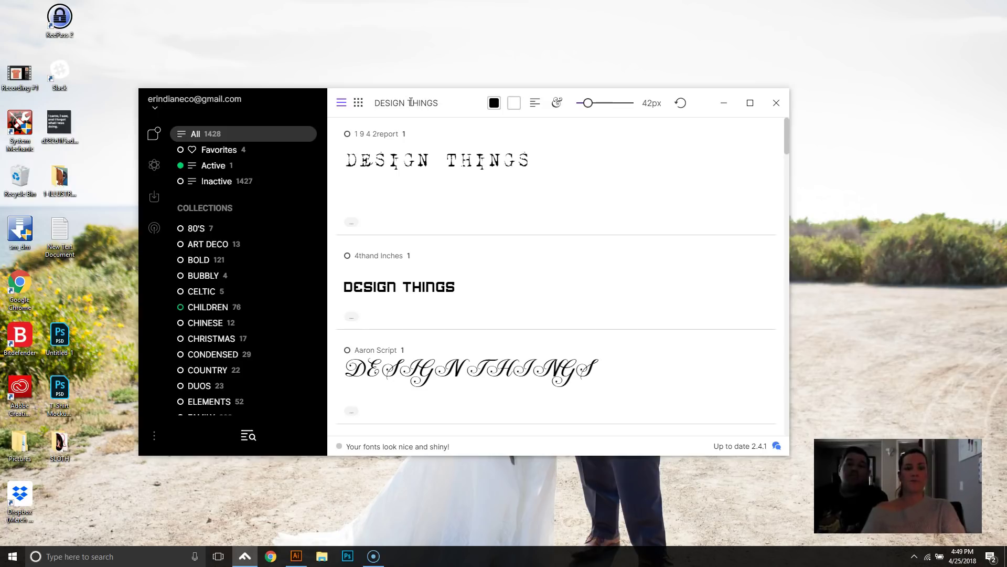
pyautogui.write(' design l')
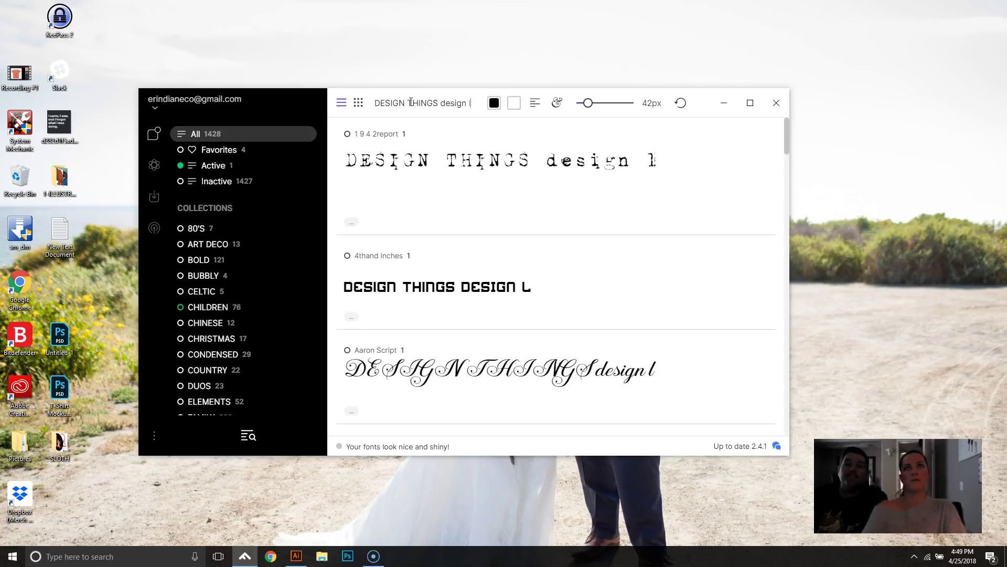
pyautogui.press('BackSpace')
pyautogui.write('things')
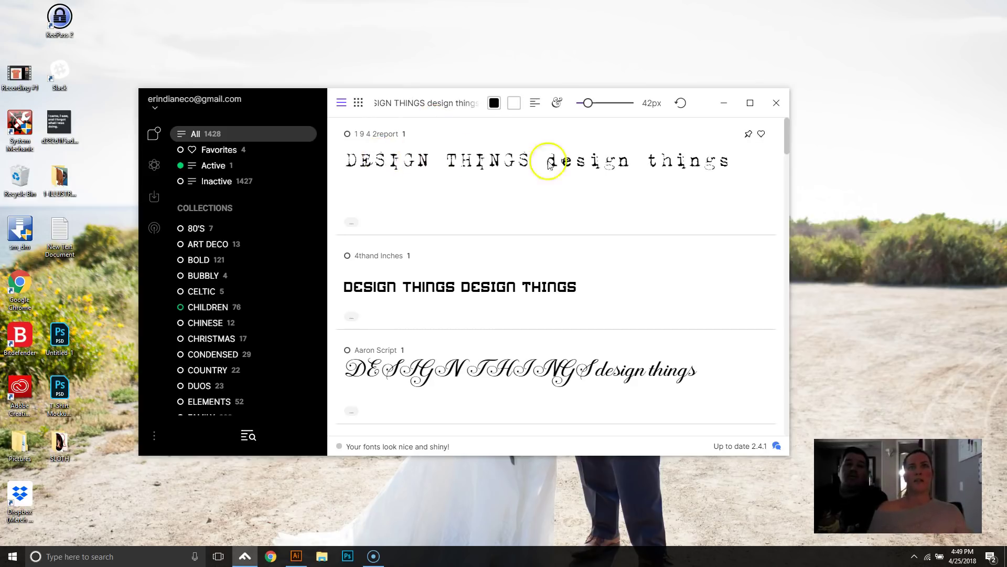
pyautogui.scroll(-5, 516, 375)
pyautogui.scroll(-3, 516, 375)
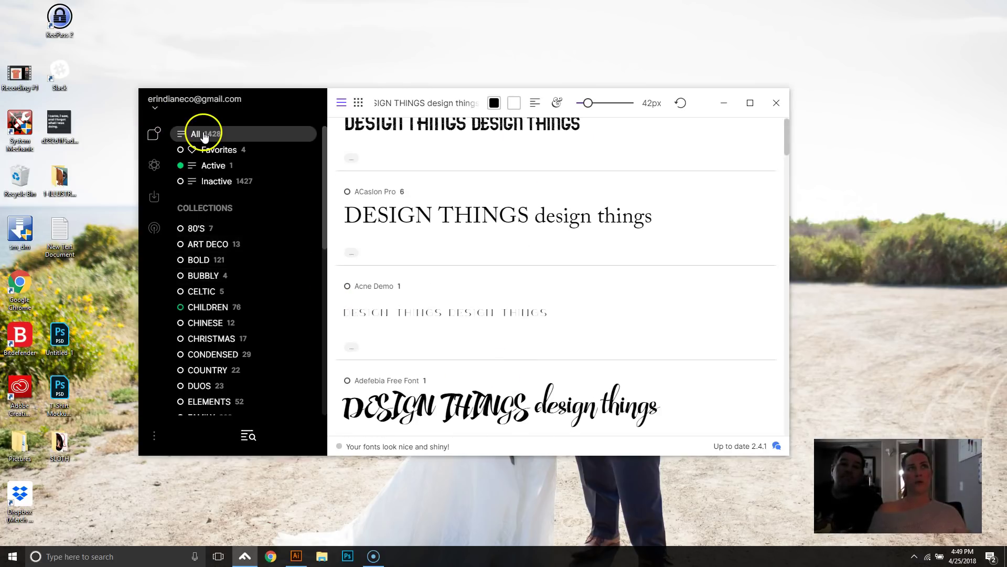
pyautogui.click(231, 138)
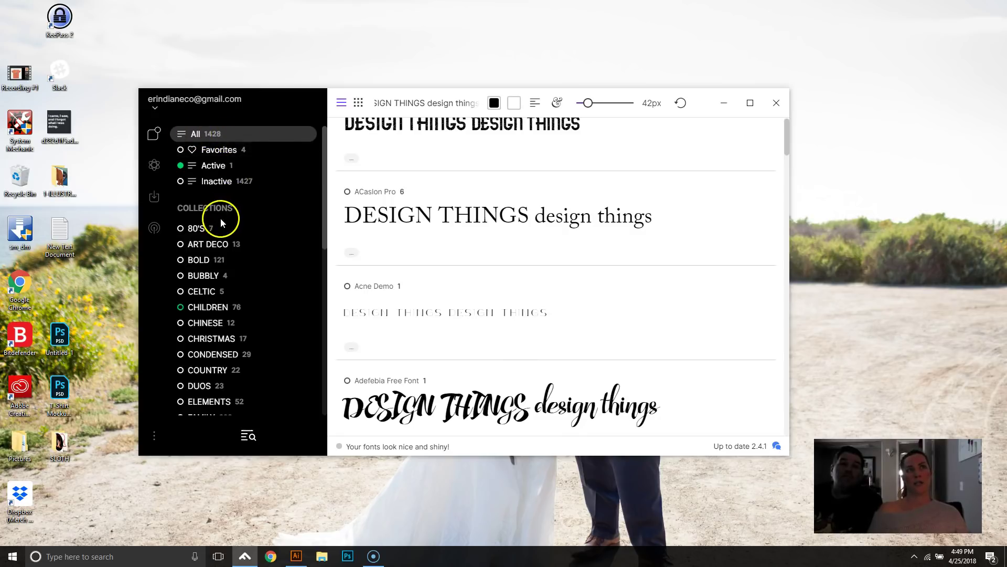
pyautogui.moveTo(223, 226)
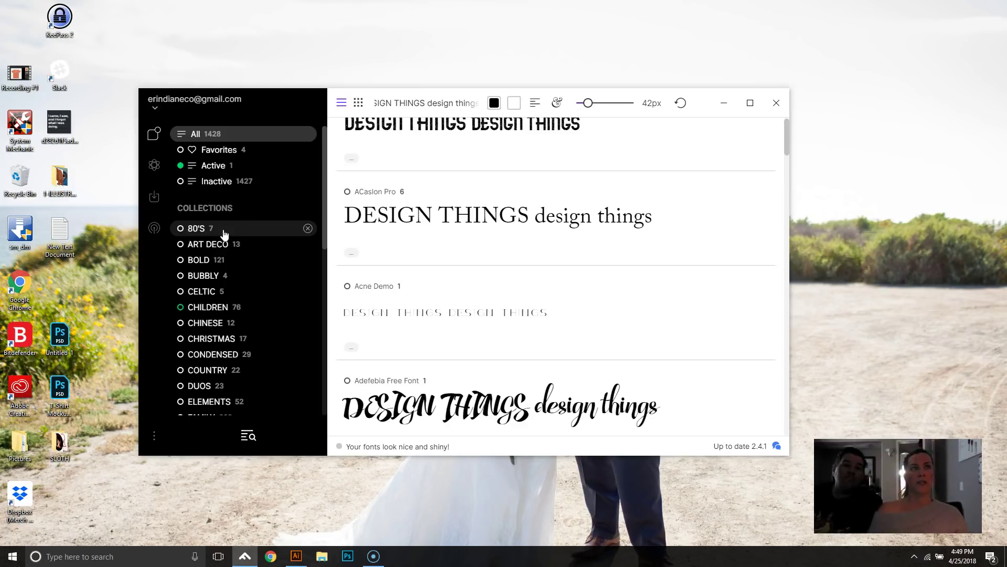
pyautogui.click(226, 236)
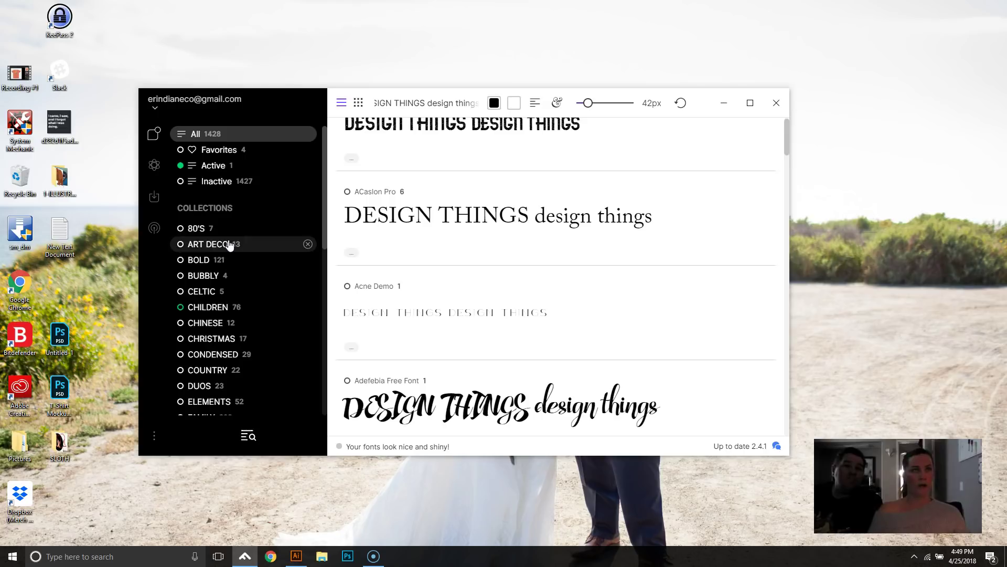
pyautogui.scroll(-2, 234, 275)
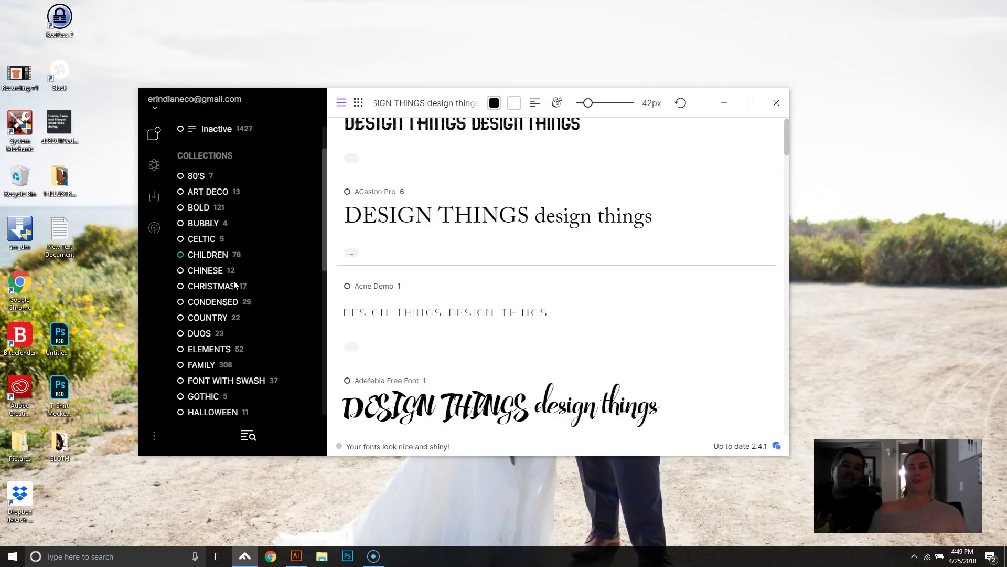
pyautogui.scroll(-4, 234, 284)
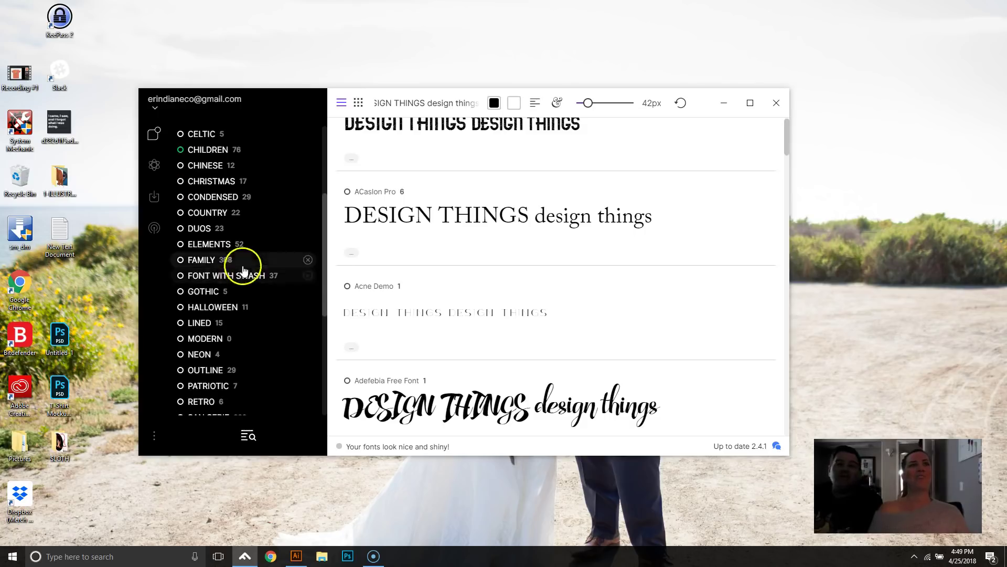
pyautogui.scroll(-6, 210, 349)
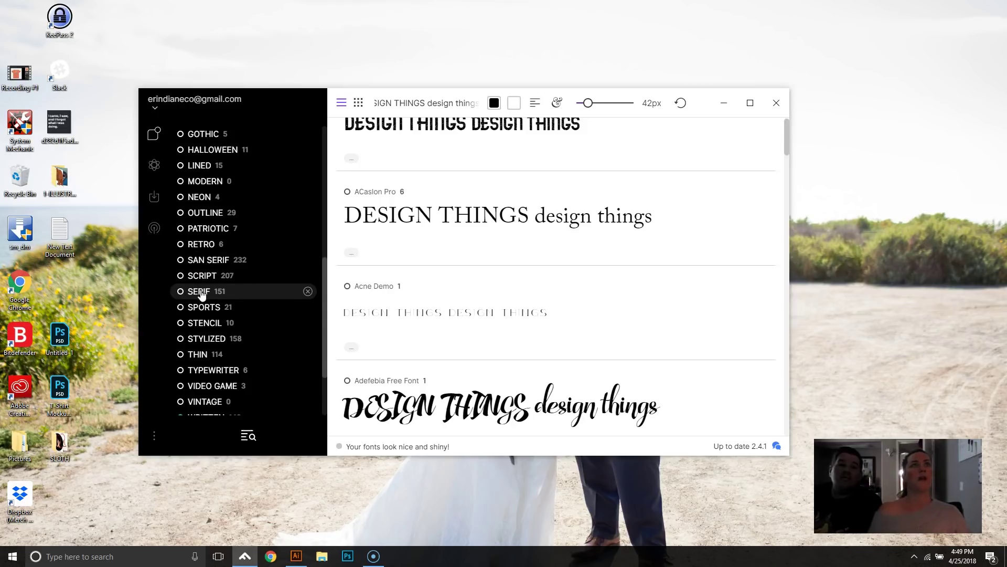
pyautogui.scroll(-3, 202, 294)
pyautogui.scroll(5, 202, 294)
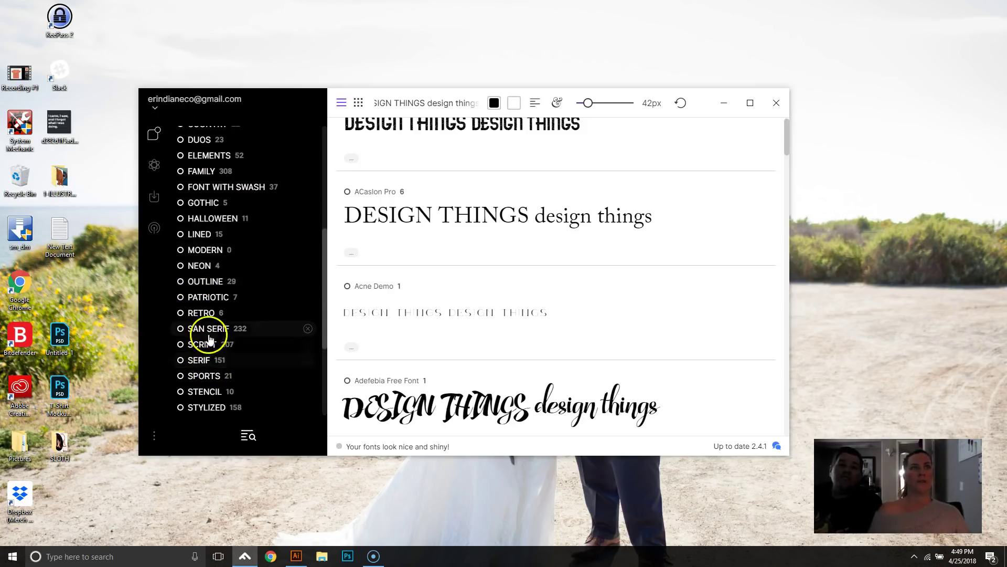
# - Browse the SPORTS collection's fonts, then switch to the RETRO collection
pyautogui.click(213, 376)
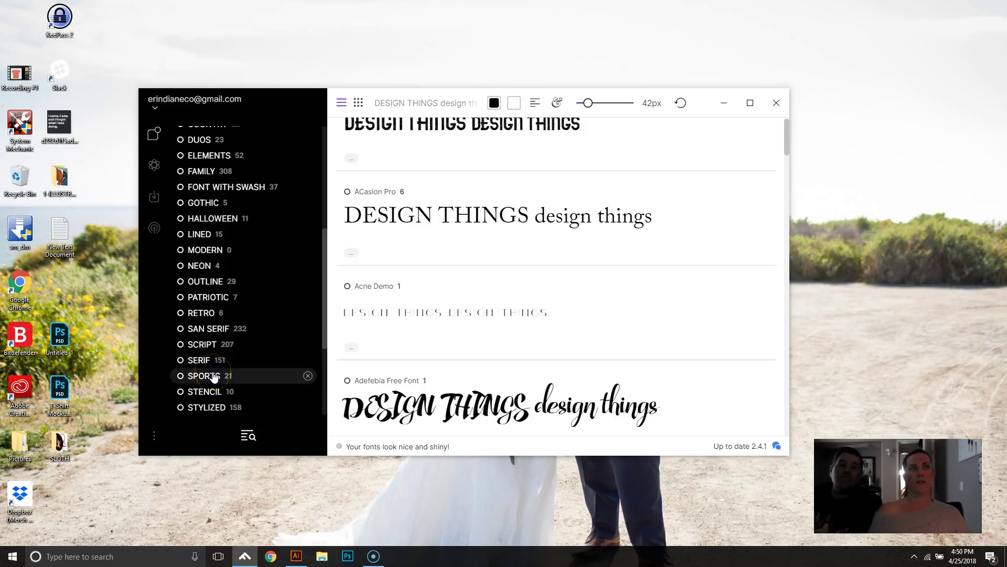
pyautogui.scroll(-3, 496, 341)
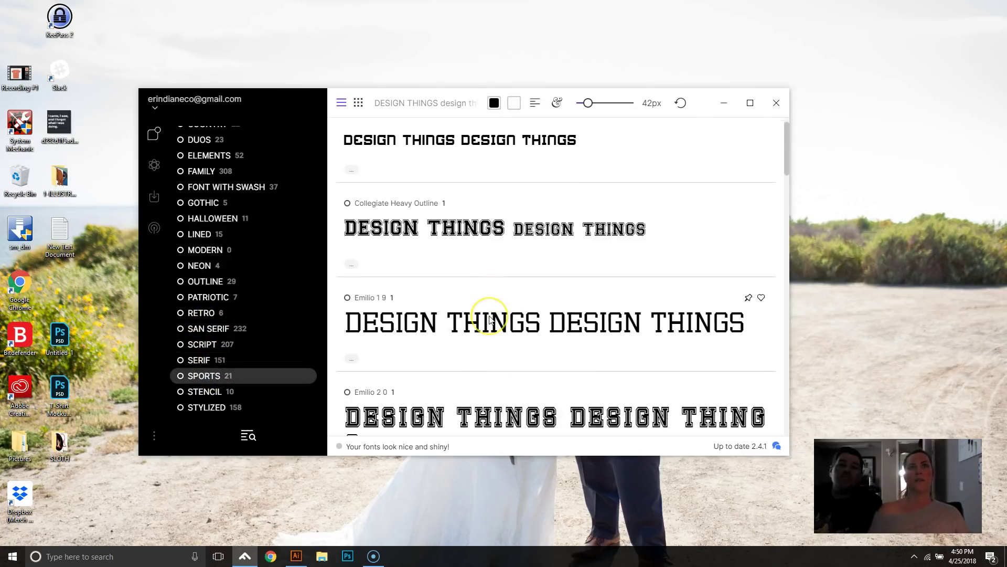
pyautogui.scroll(-3, 491, 320)
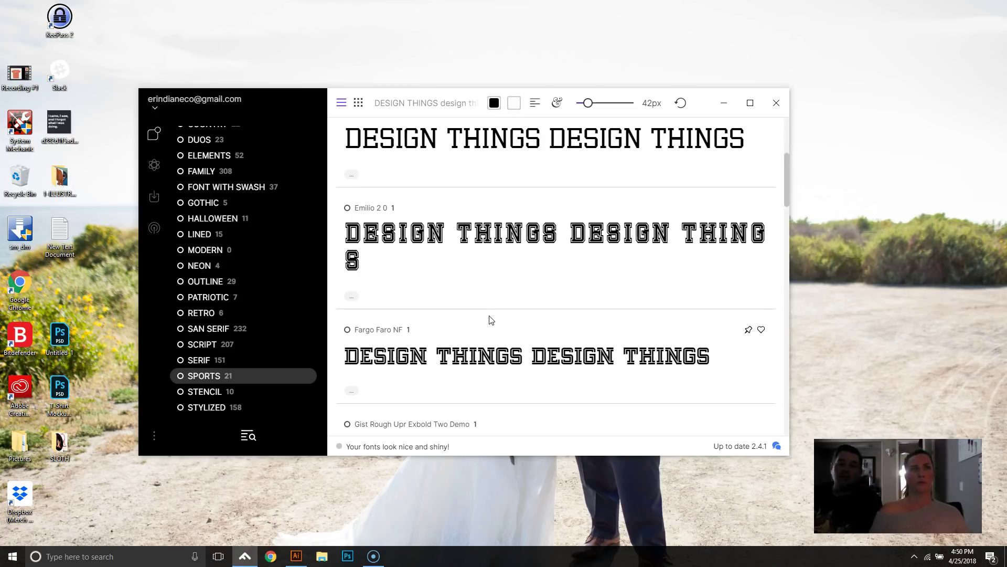
pyautogui.click(204, 312)
pyautogui.click(205, 286)
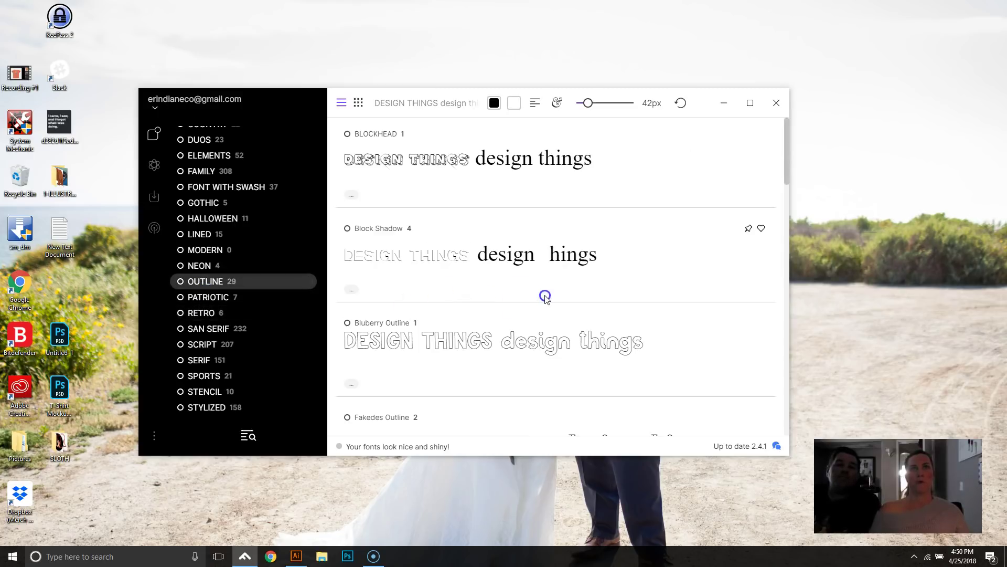
pyautogui.click(403, 284)
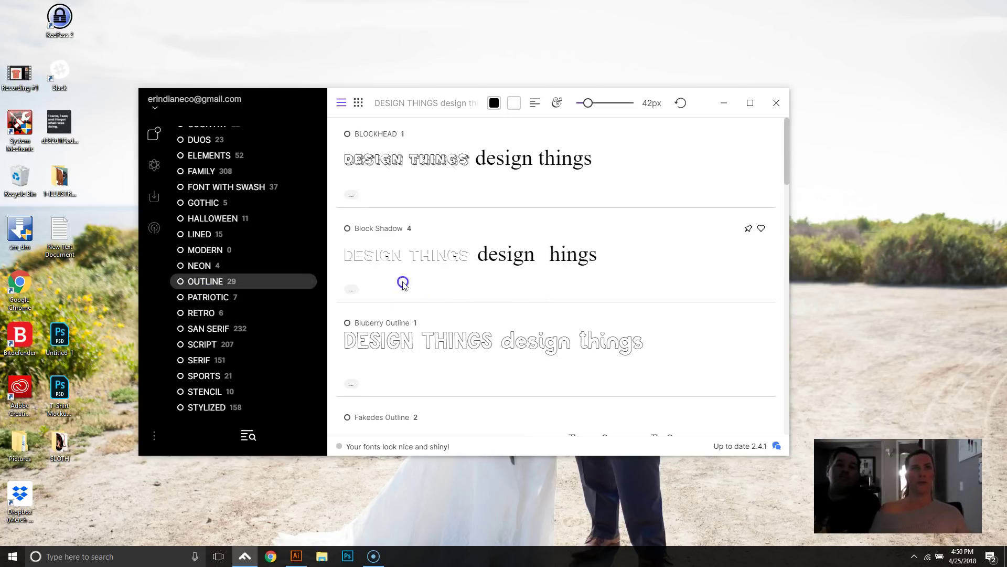
pyautogui.click(347, 135)
pyautogui.click(363, 169)
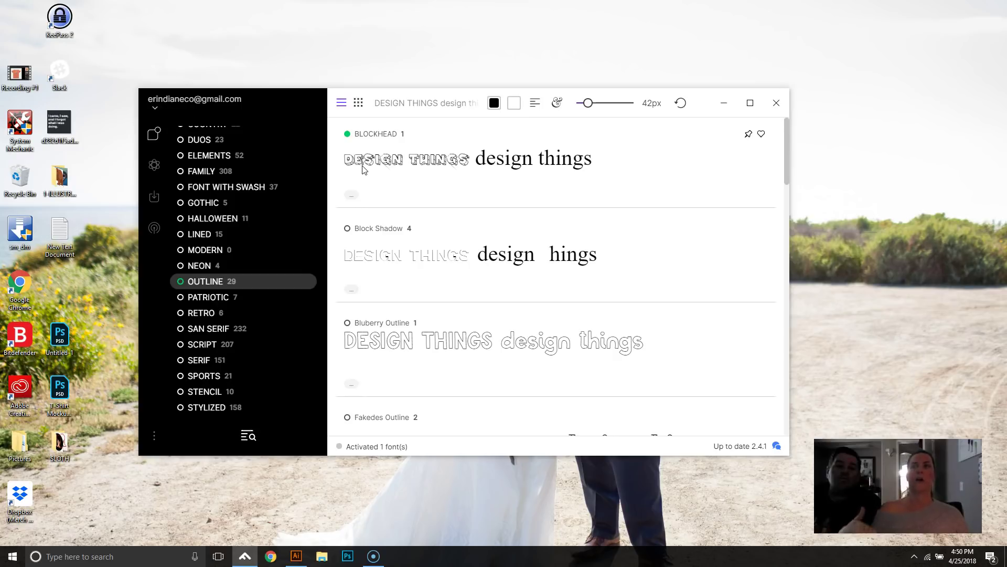
pyautogui.click(348, 134)
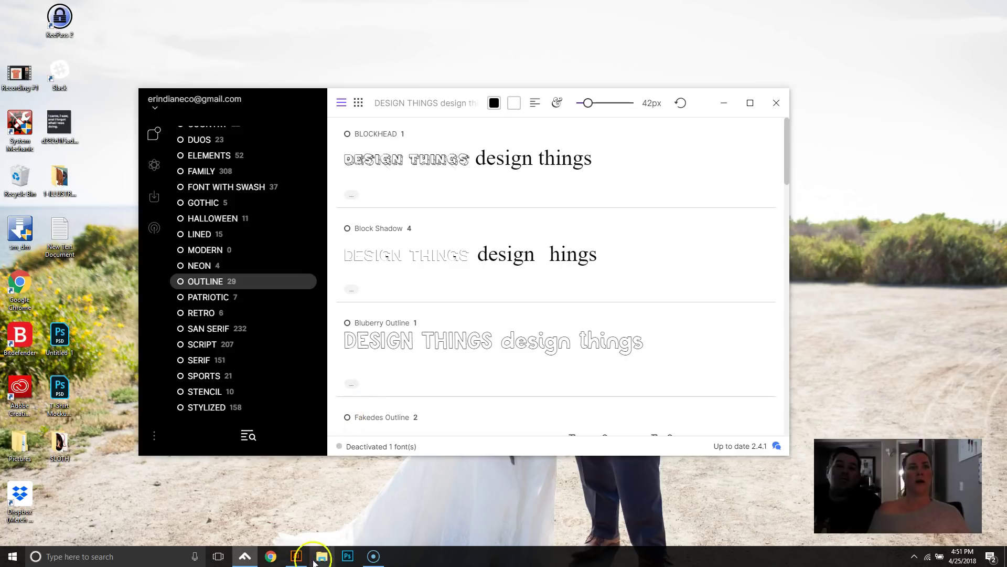
# - Switch to the Illustrator merch template and select the DESIGN THINGS text
pyautogui.click(298, 555)
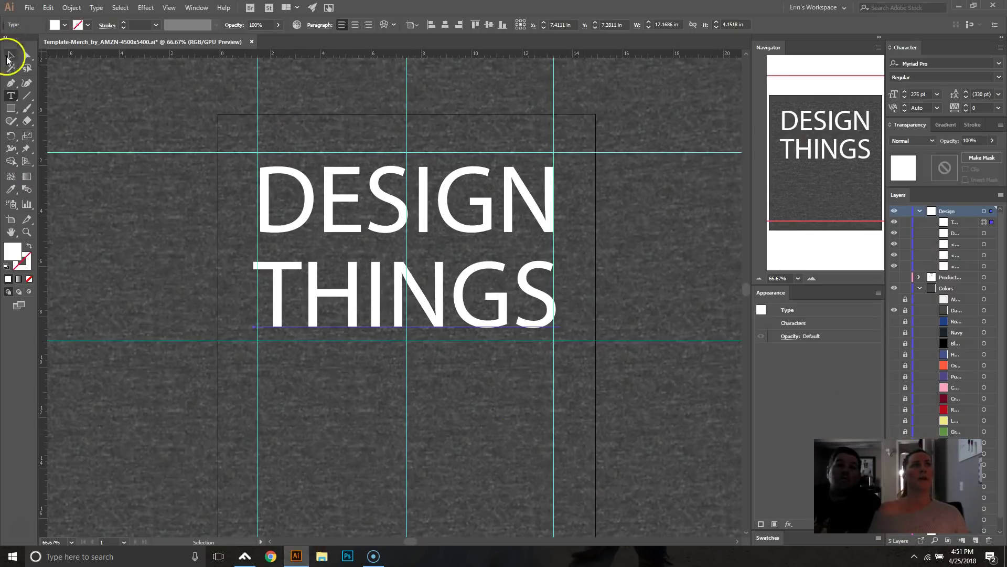
pyautogui.click(11, 54)
pyautogui.click(545, 268)
pyautogui.moveTo(268, 126); pyautogui.dragTo(602, 142)
# - Search the font field for 'block', find no results, and pick BLOCKHEAD back in FontBase
pyautogui.click(936, 63)
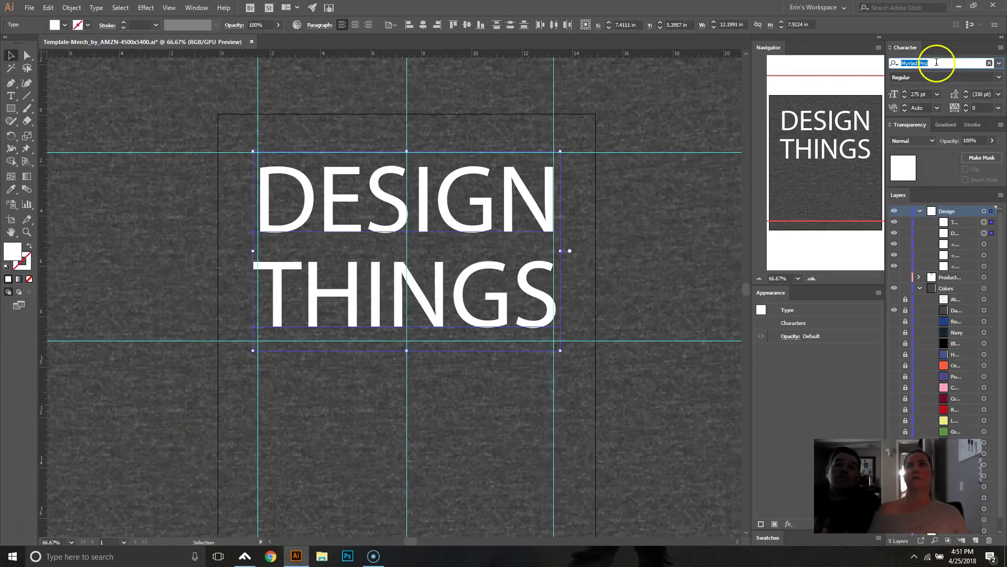
pyautogui.write('b')
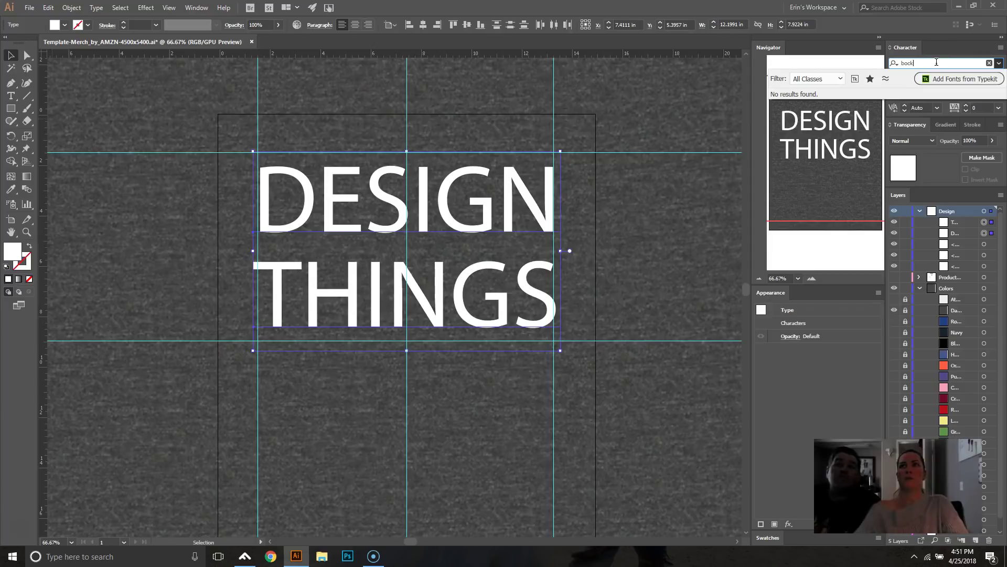
pyautogui.write('lock')
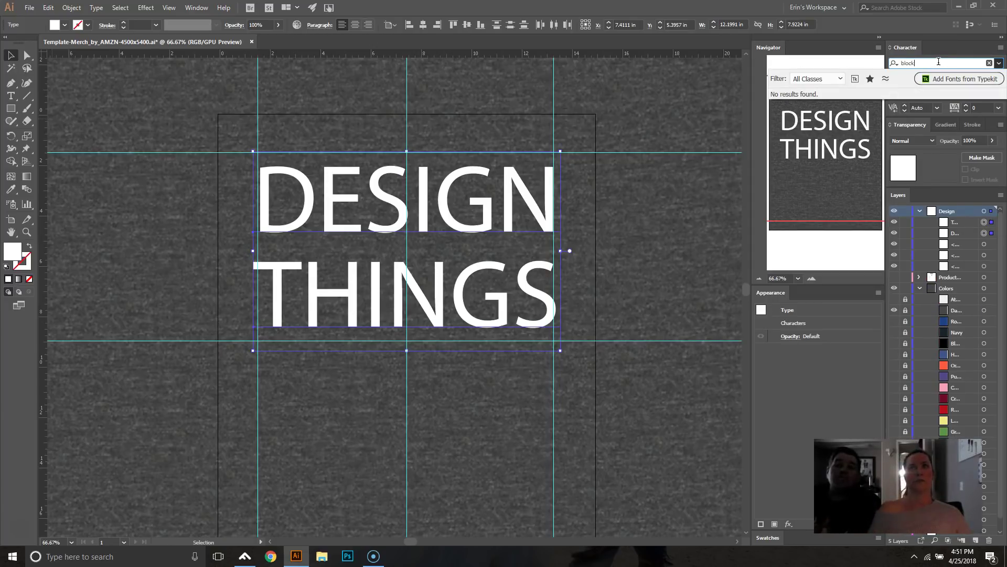
pyautogui.click(679, 95)
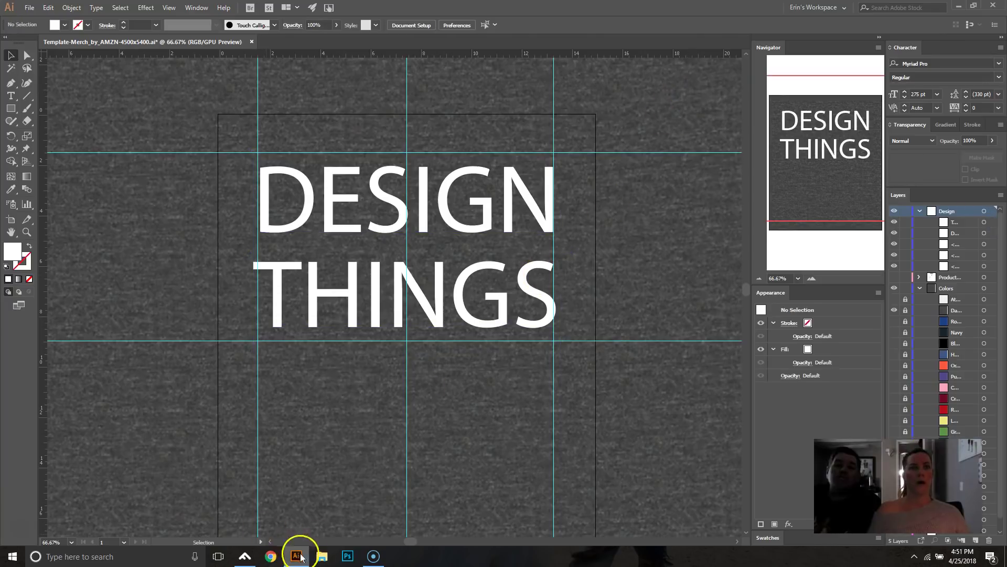
pyautogui.click(244, 557)
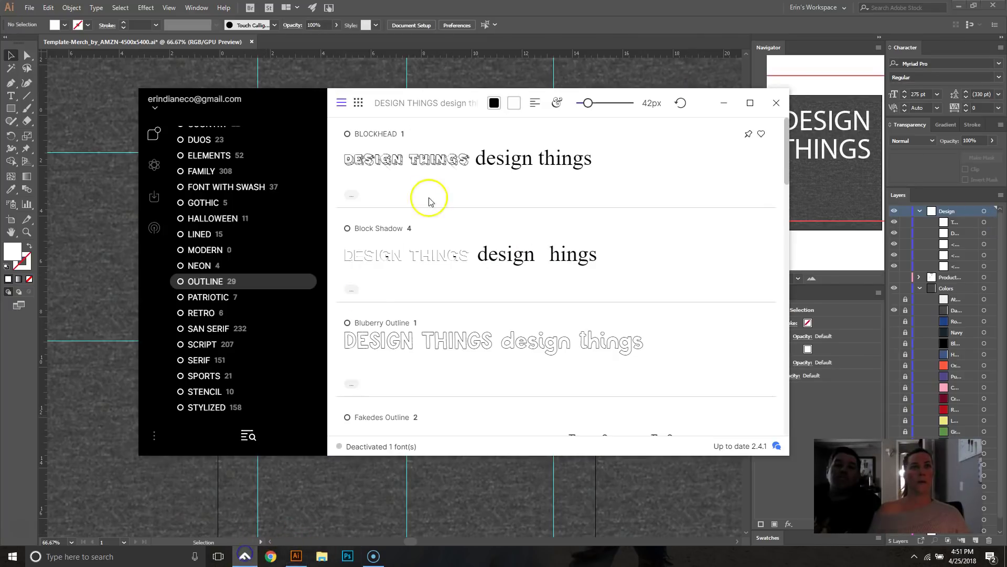
pyautogui.click(347, 137)
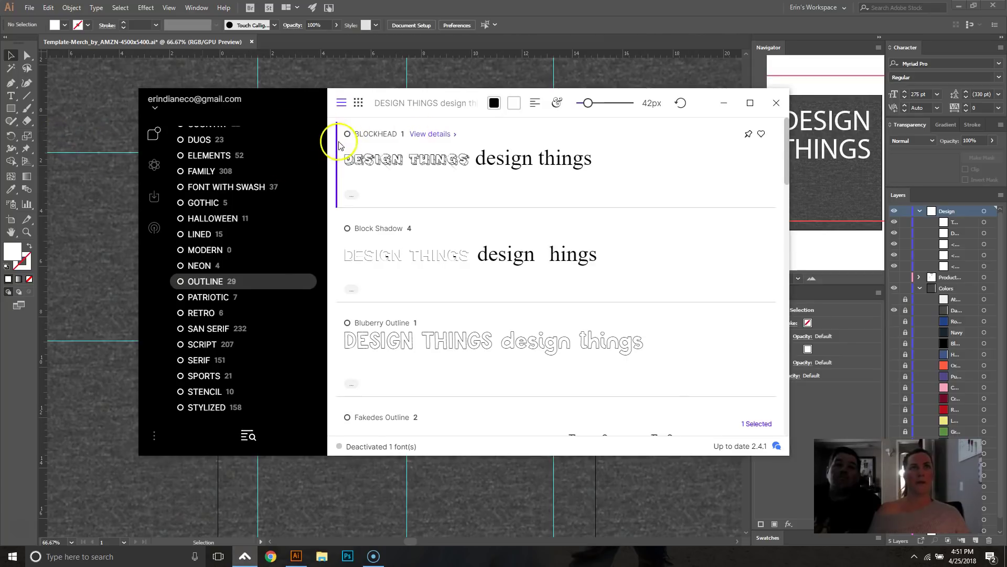
# - Activate BLOCKHEAD in FontBase and apply it to the DESIGN THINGS text in Illustrator
pyautogui.click(347, 134)
pyautogui.click(112, 110)
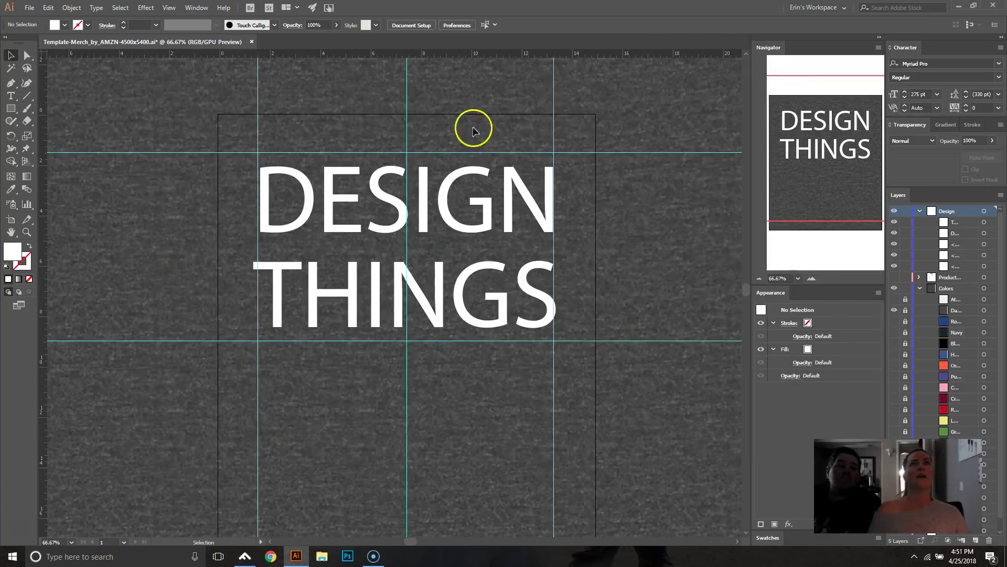
pyautogui.click(947, 63)
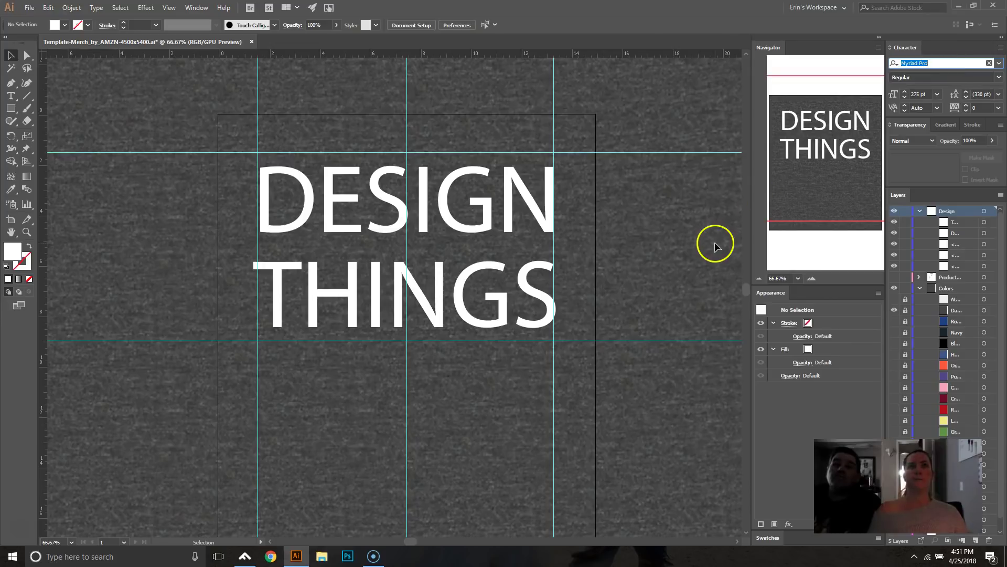
pyautogui.click(468, 191)
pyautogui.click(934, 63)
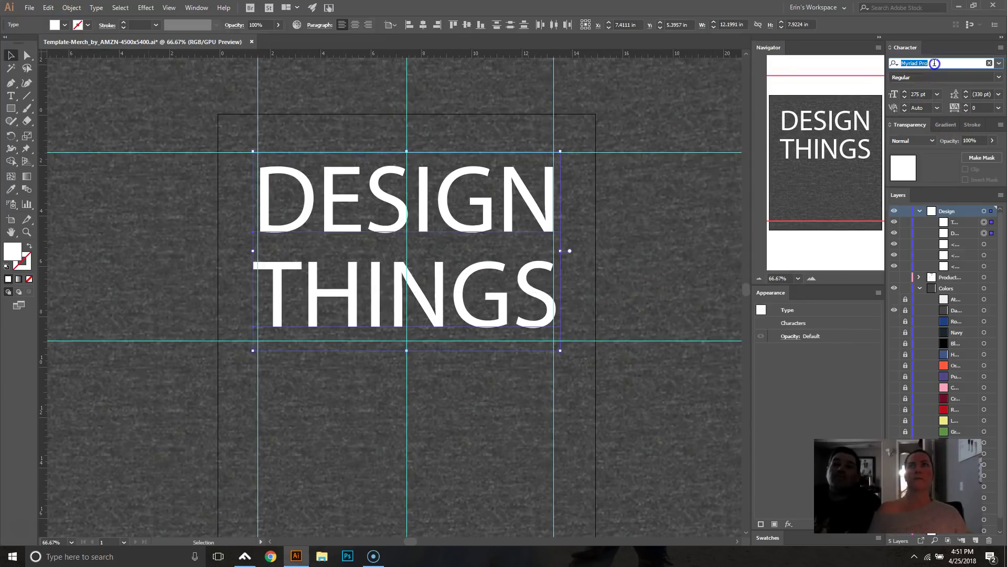
pyautogui.write('block')
pyautogui.click(830, 88)
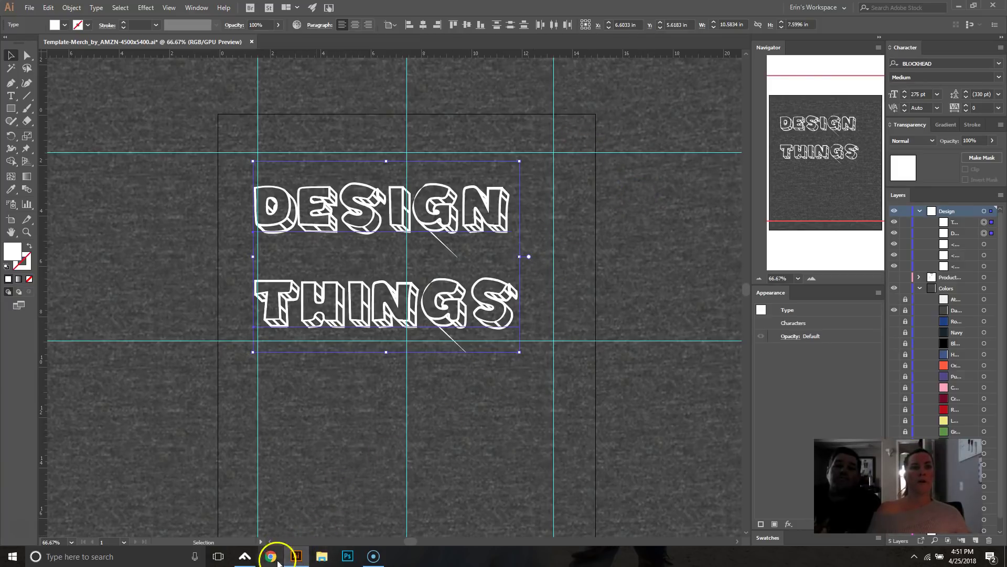
pyautogui.click(247, 557)
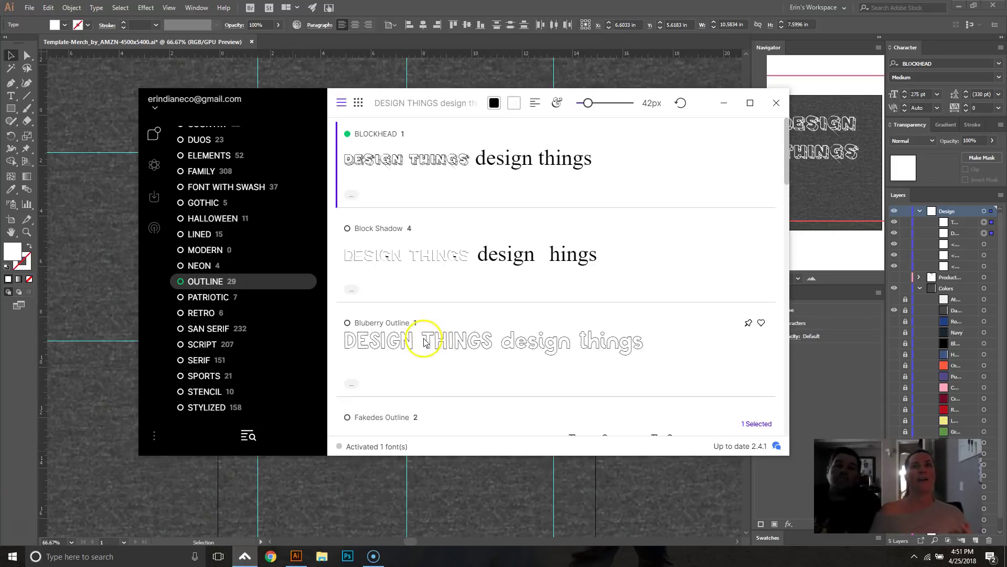
# - Switch FontBase to the All view listing every font in the library
pyautogui.scroll(-1, 422, 340)
pyautogui.scroll(1, 423, 340)
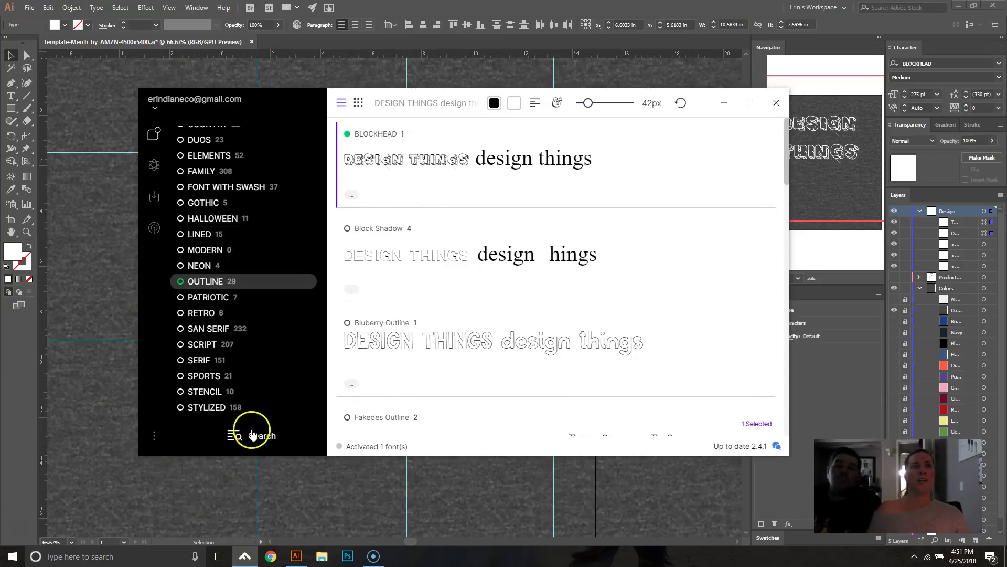
pyautogui.scroll(5, 231, 356)
pyautogui.doubleClick(215, 135)
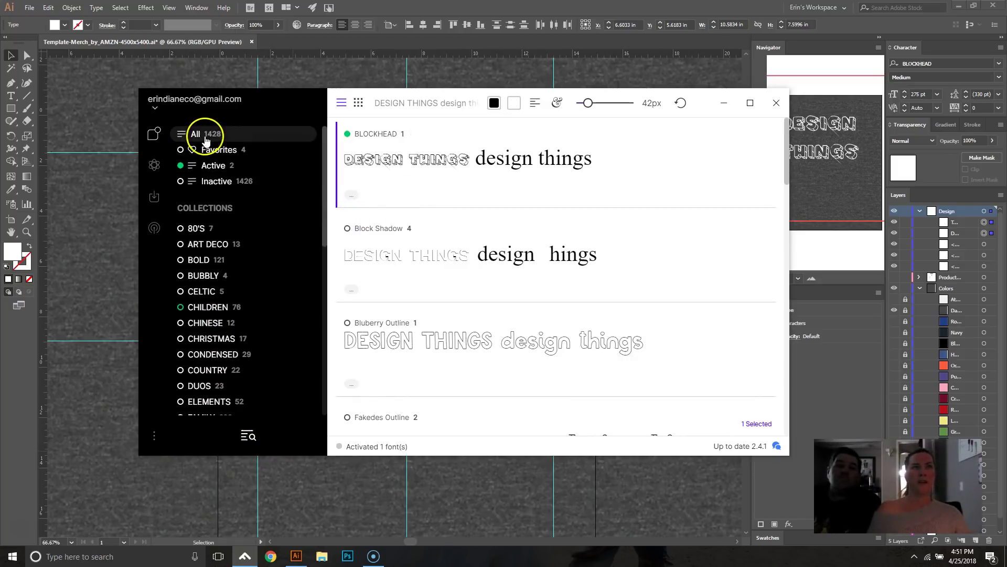
pyautogui.click(218, 137)
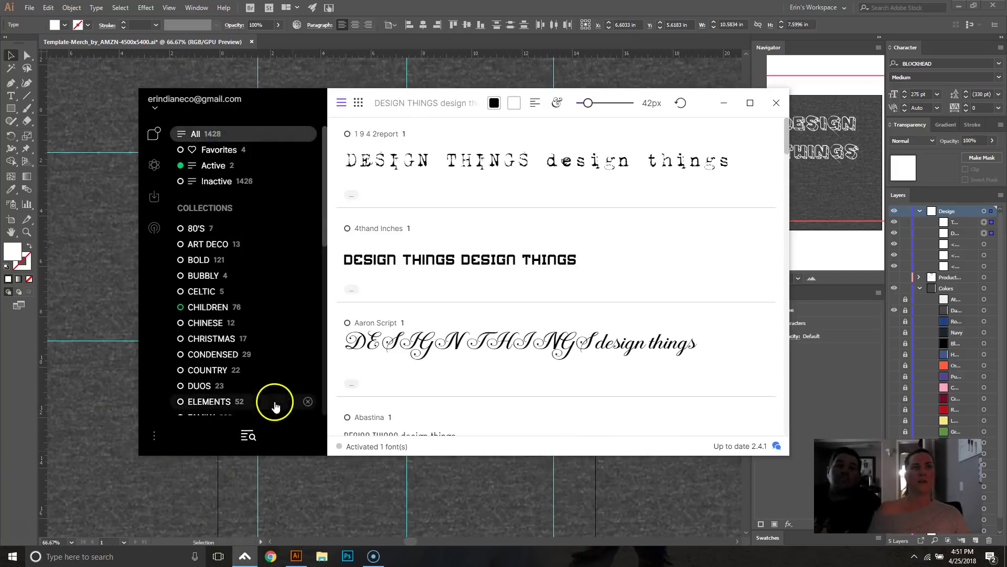
pyautogui.scroll(-2, 266, 409)
# - Search the library for 'indigo summer' and scroll through the matching fonts
pyautogui.click(262, 436)
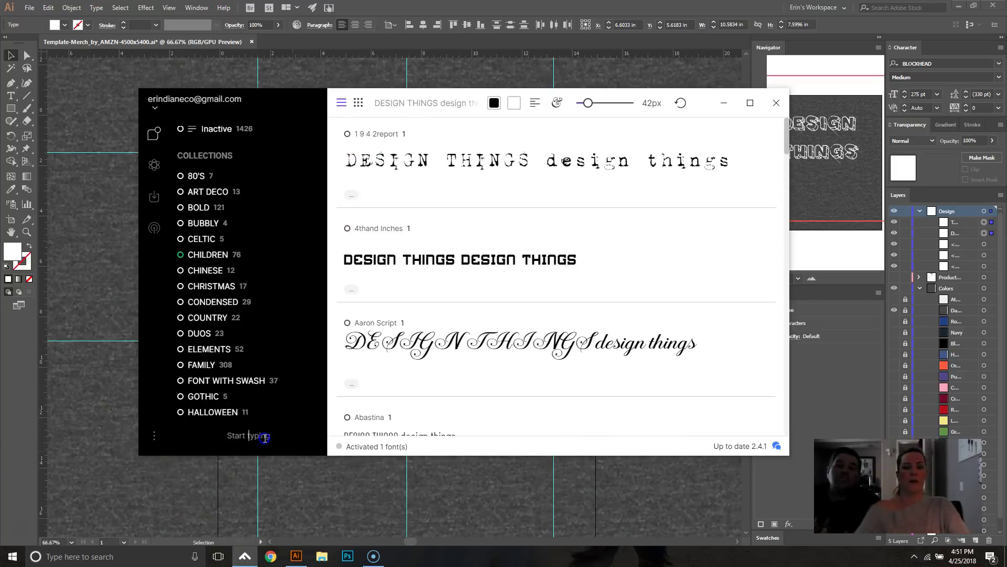
pyautogui.write('ind')
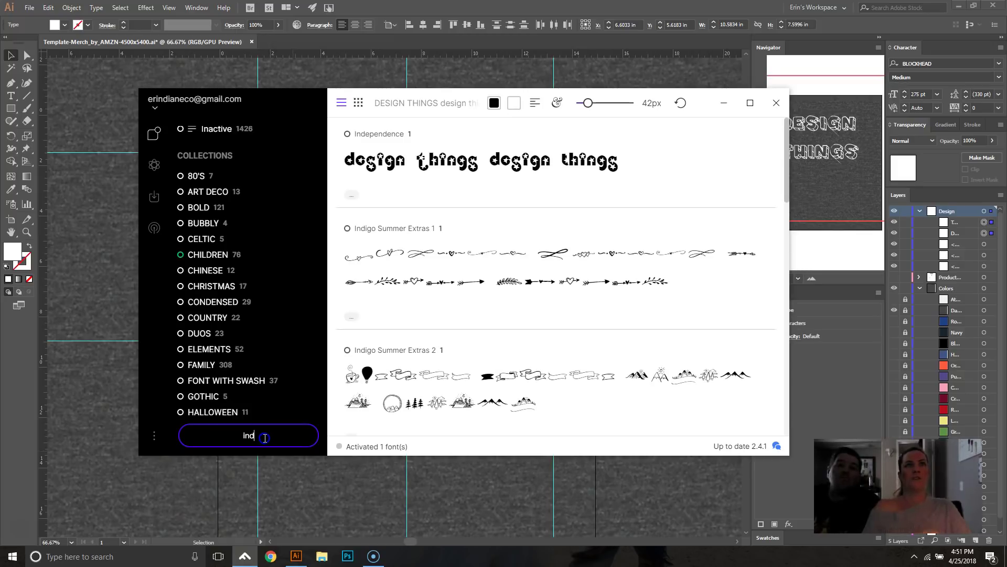
pyautogui.write('igo summer')
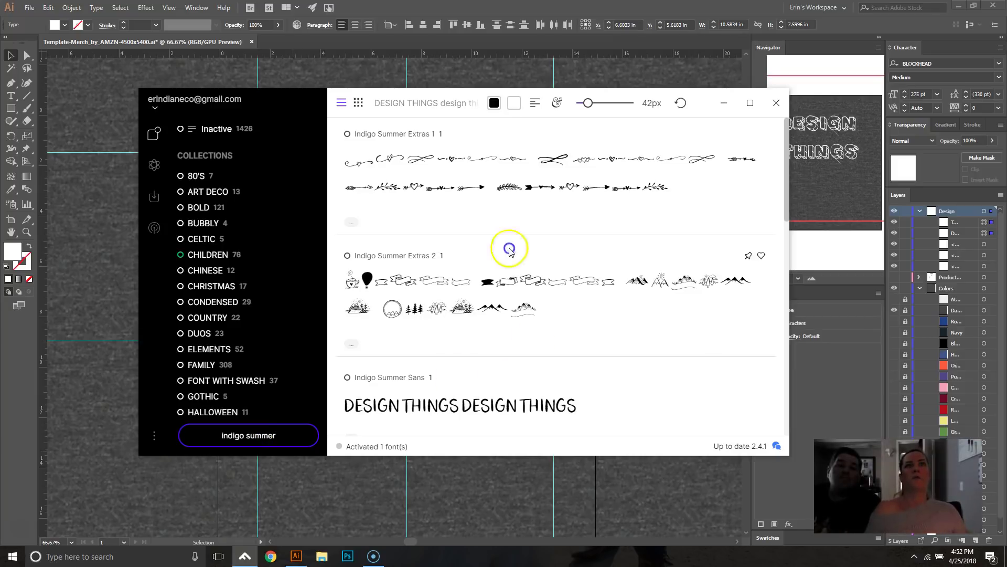
pyautogui.scroll(-3, 395, 193)
pyautogui.scroll(-3, 456, 400)
pyautogui.scroll(3, 460, 309)
pyautogui.scroll(2, 460, 310)
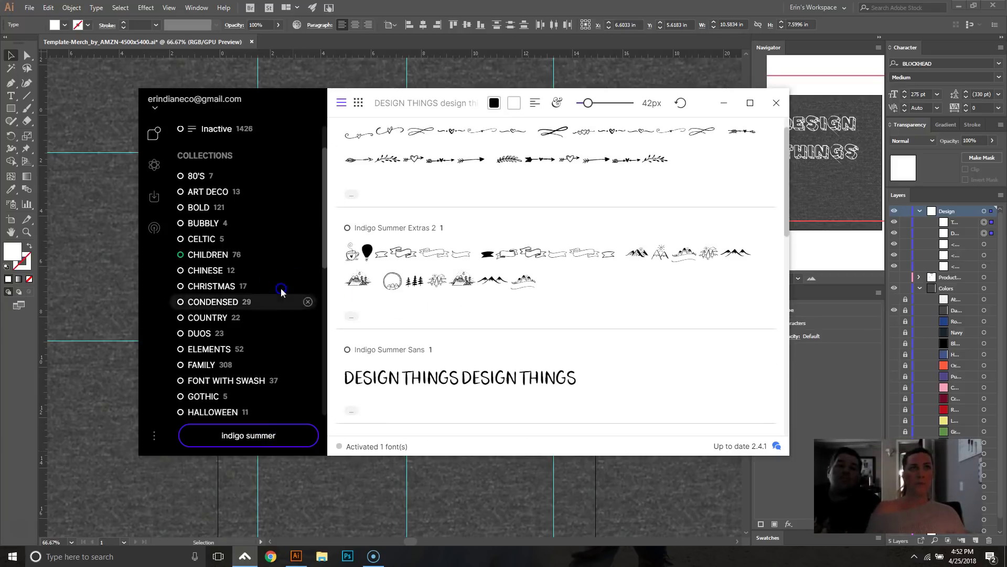
pyautogui.scroll(1, 244, 135)
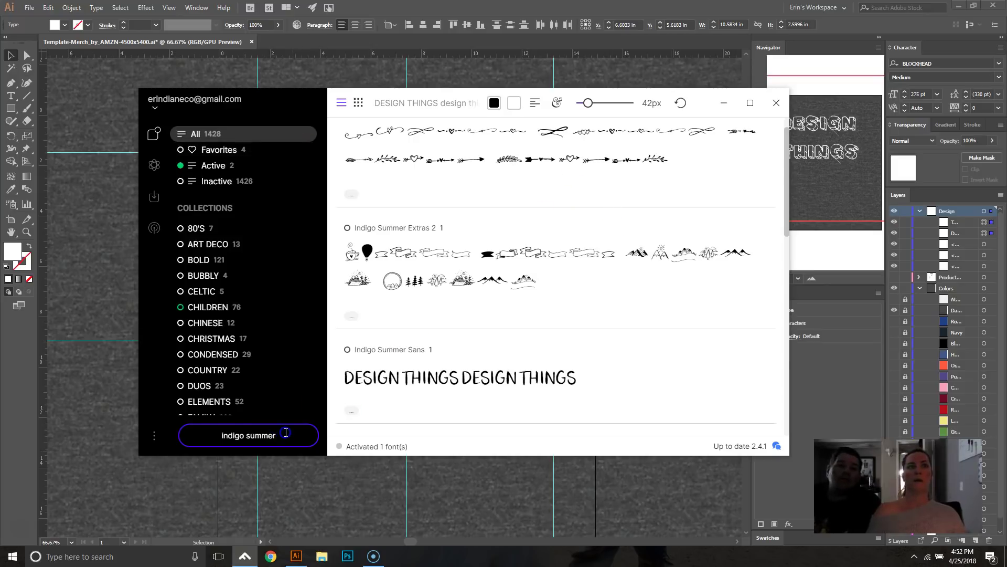
pyautogui.press('Escape')
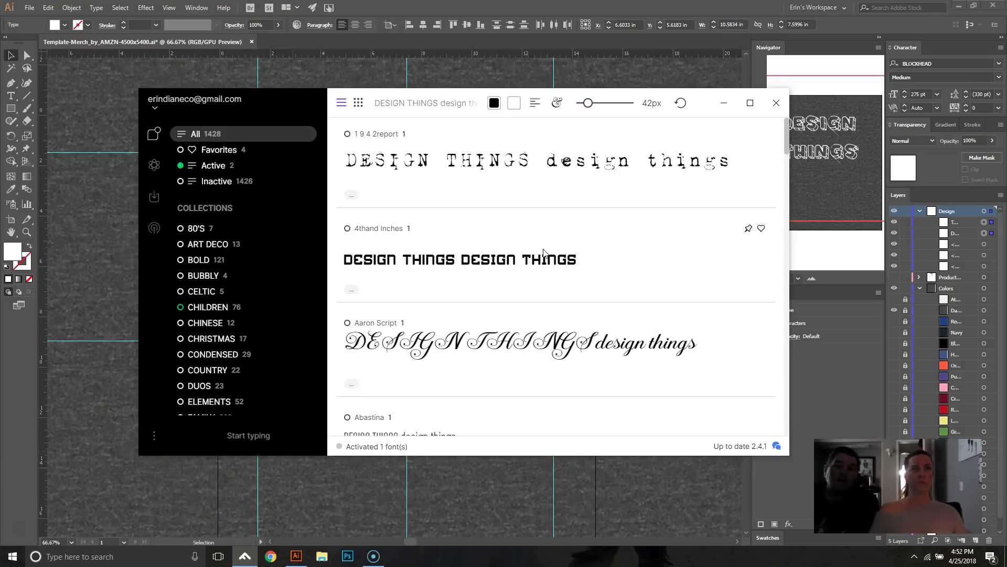
pyautogui.scroll(-3, 262, 341)
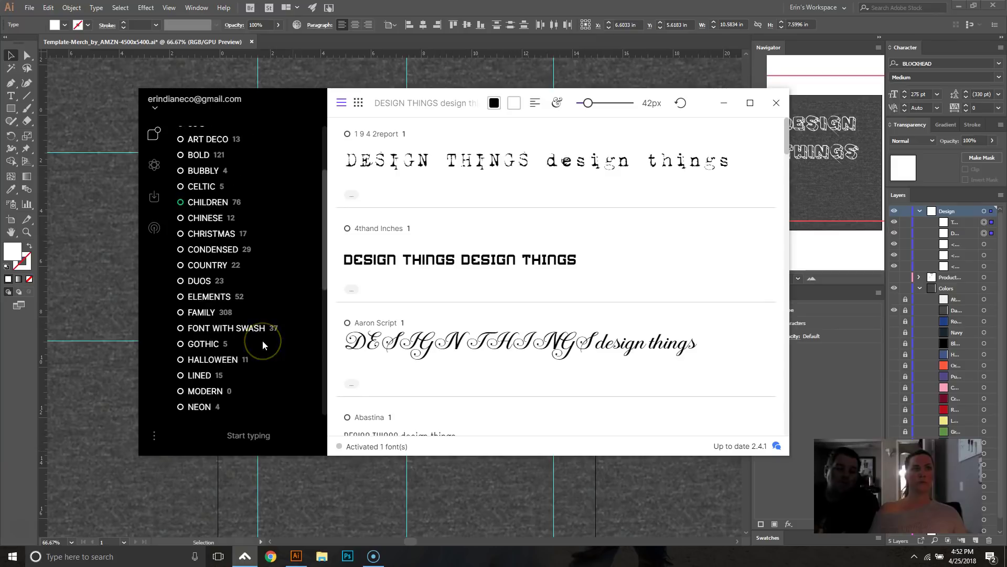
pyautogui.scroll(-2, 263, 341)
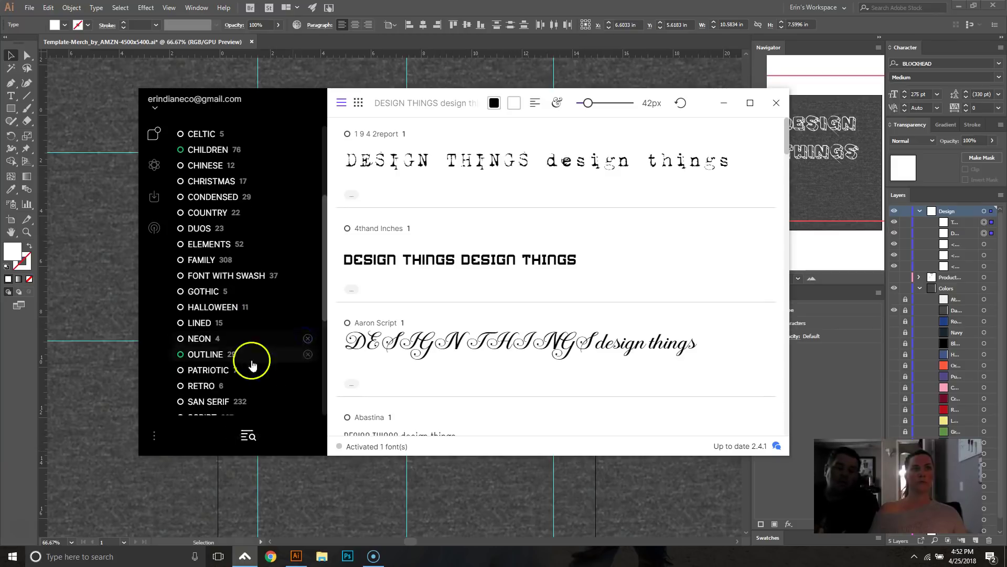
pyautogui.scroll(-5, 236, 370)
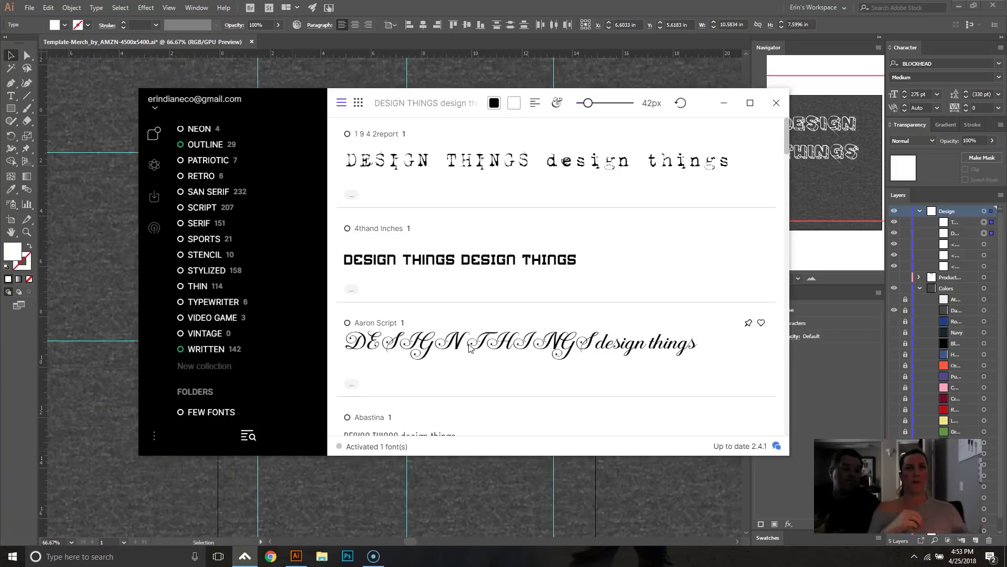
pyautogui.click(151, 118)
pyautogui.scroll(-1, 198, 400)
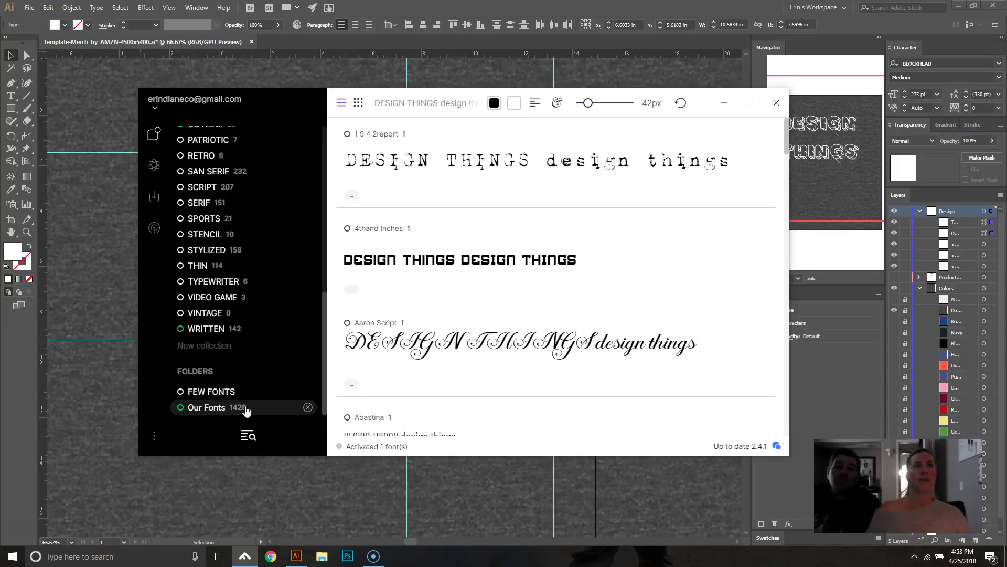
# - Create a collection named MODERN and open it, showing 0 fonts
pyautogui.click(196, 347)
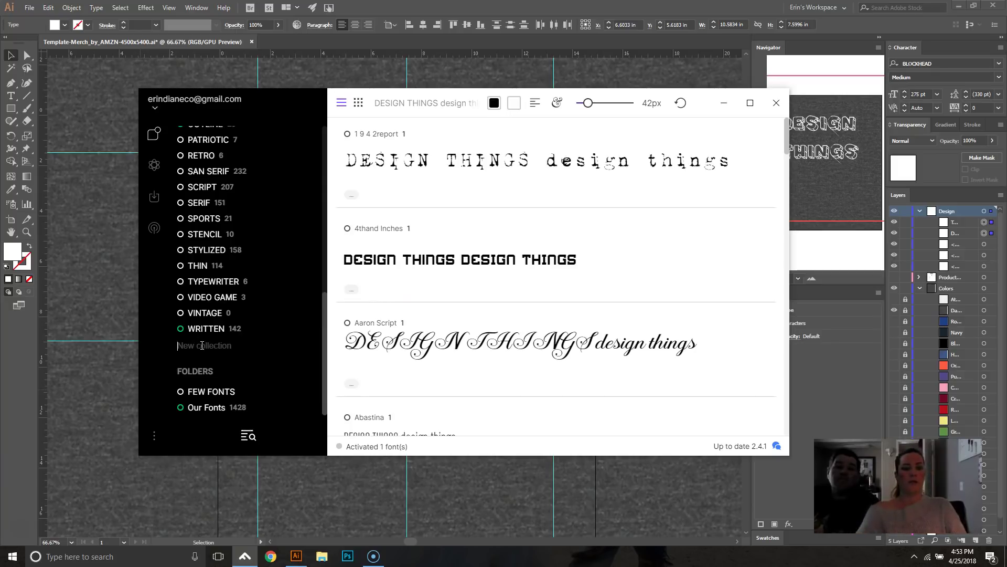
pyautogui.write('MODERN')
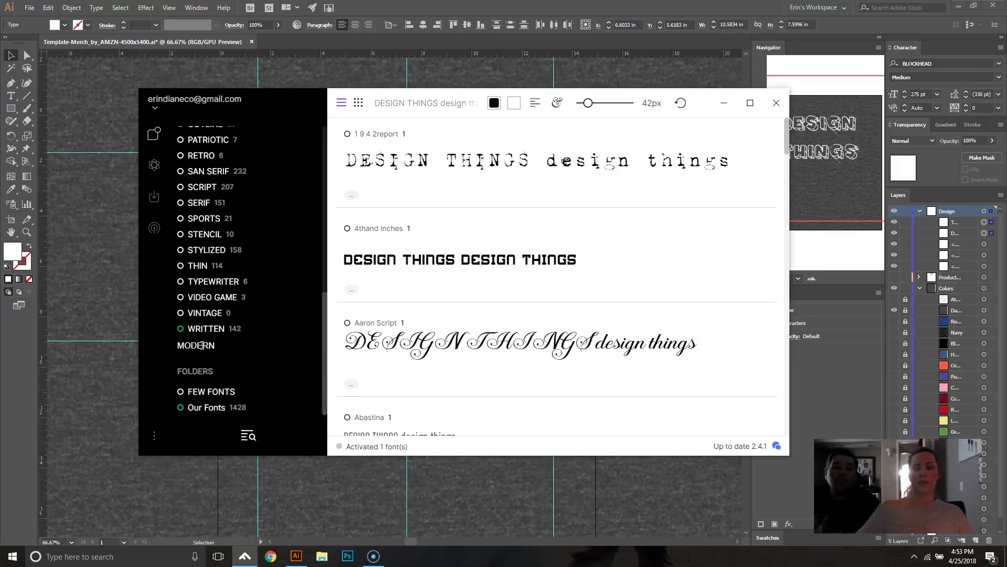
pyautogui.press('Return')
pyautogui.scroll(2, 206, 300)
pyautogui.scroll(1, 206, 299)
pyautogui.click(198, 211)
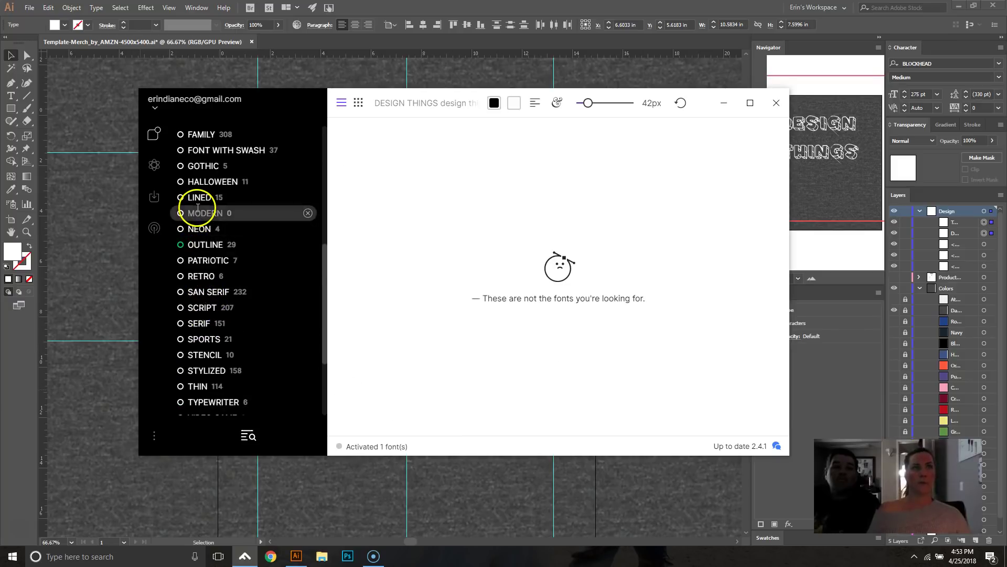
pyautogui.scroll(5, 198, 164)
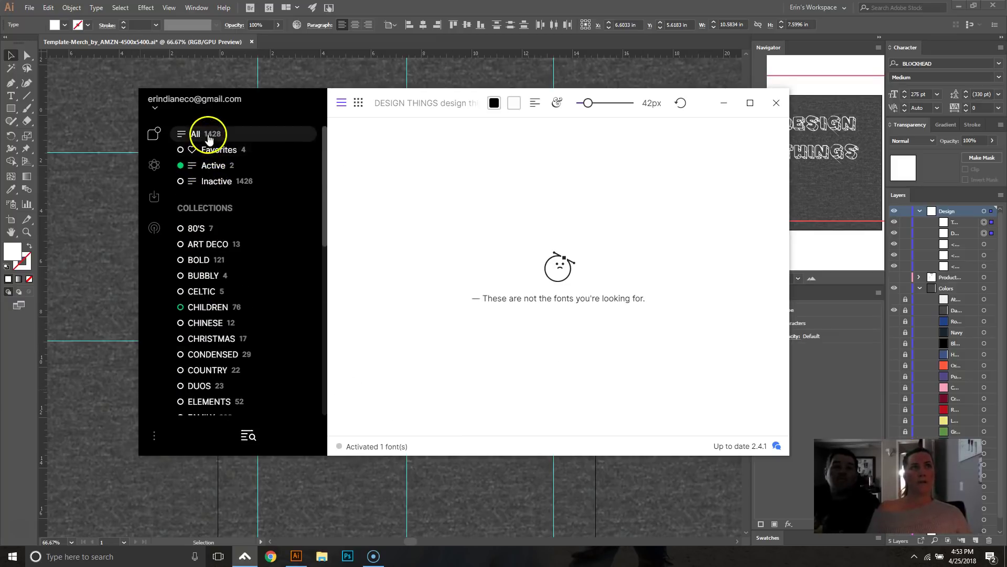
# - Drag the Abastina font from All into MODERN and confirm it is the only font there
pyautogui.click(209, 137)
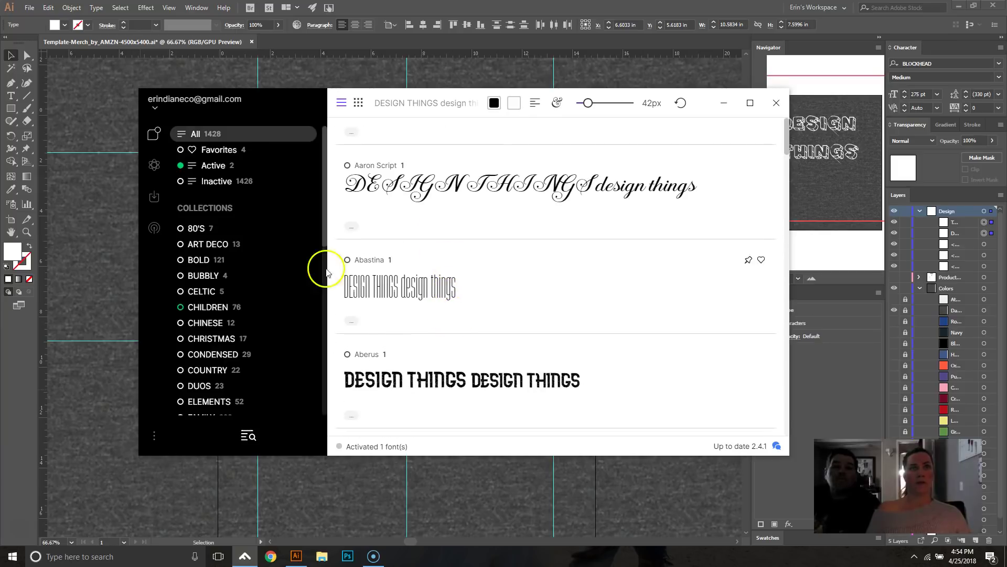
pyautogui.click(524, 288)
pyautogui.scroll(-1, 237, 277)
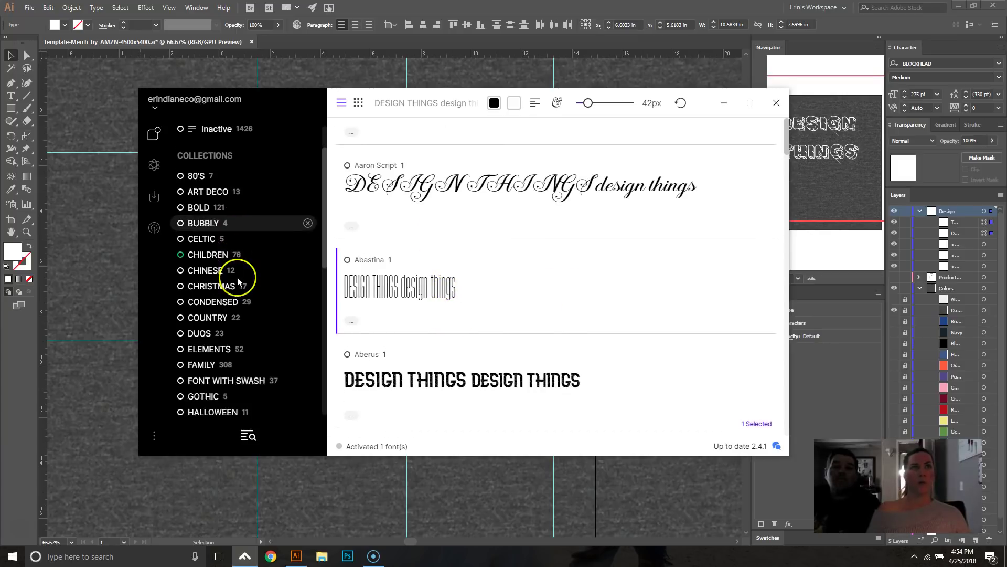
pyautogui.scroll(-3, 237, 277)
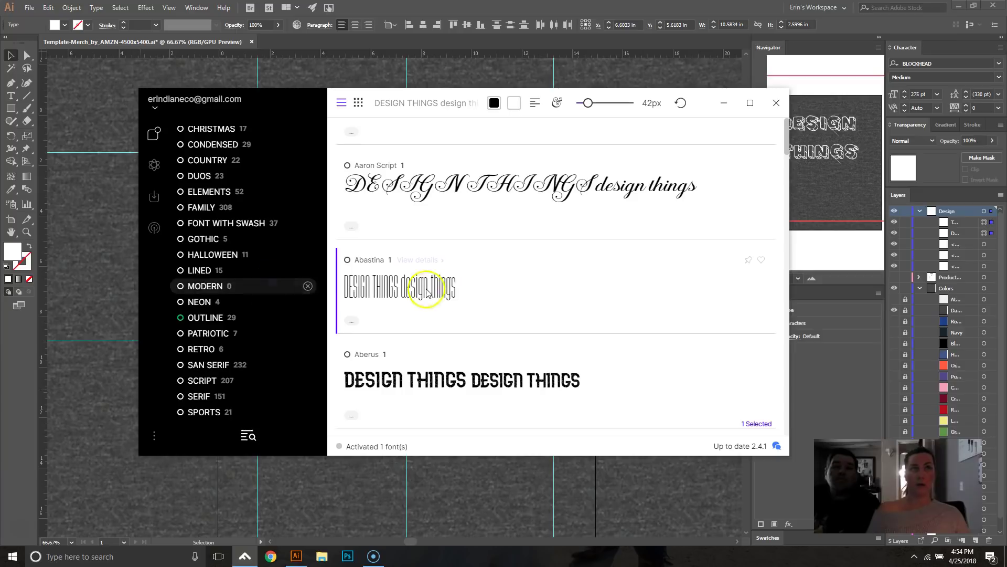
pyautogui.click(501, 288)
pyautogui.moveTo(501, 287); pyautogui.dragTo(239, 285)
pyautogui.click(232, 287)
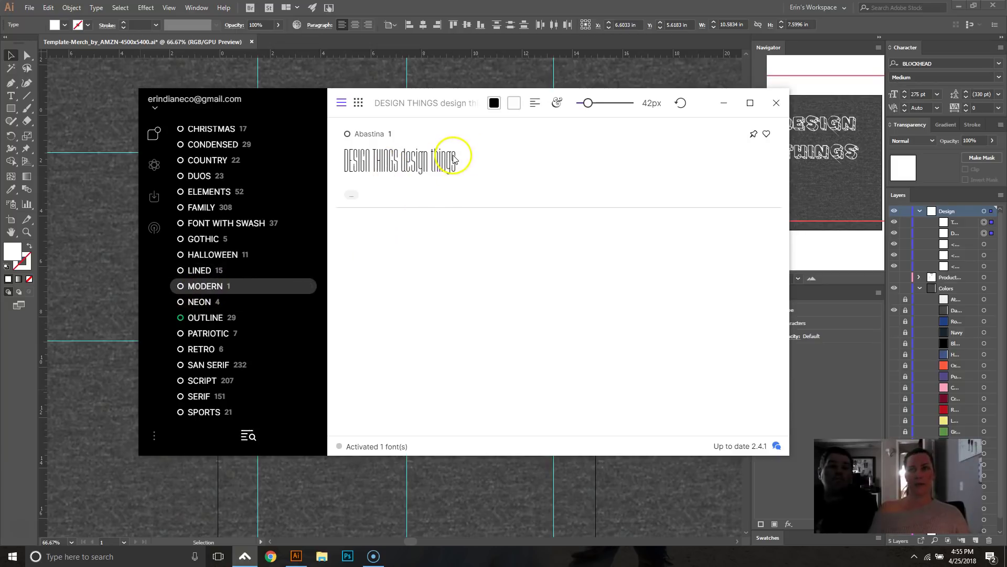
# - Drop Abastina onto 'Drop fonts to remove', then go back to the 1428-font All list
pyautogui.moveTo(488, 168); pyautogui.dragTo(711, 208)
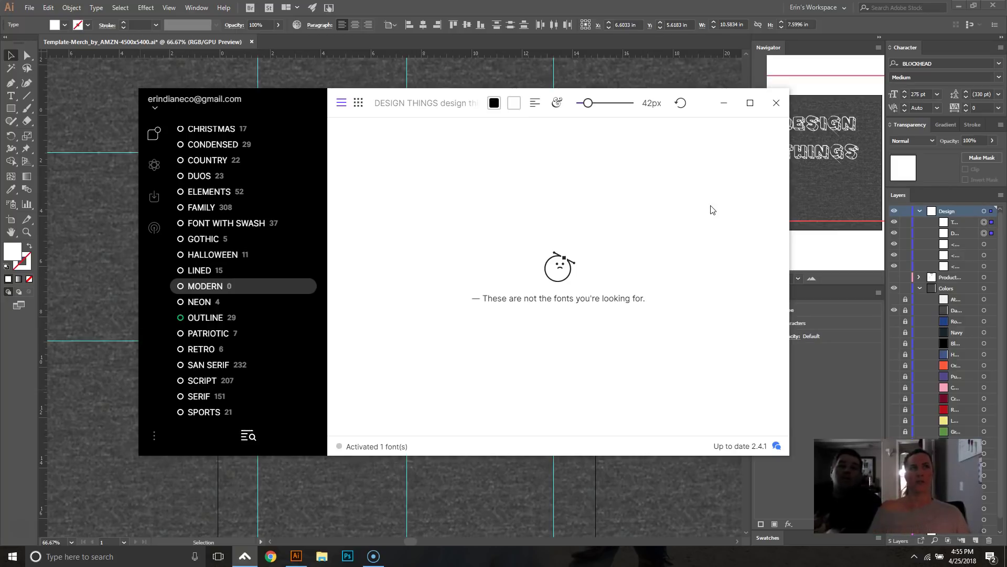
pyautogui.scroll(5, 202, 118)
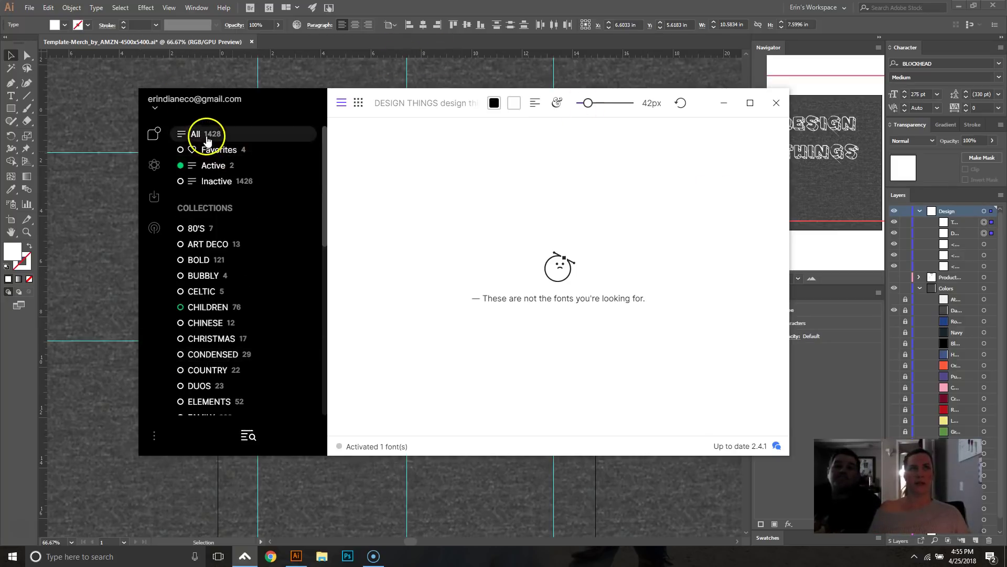
pyautogui.click(207, 137)
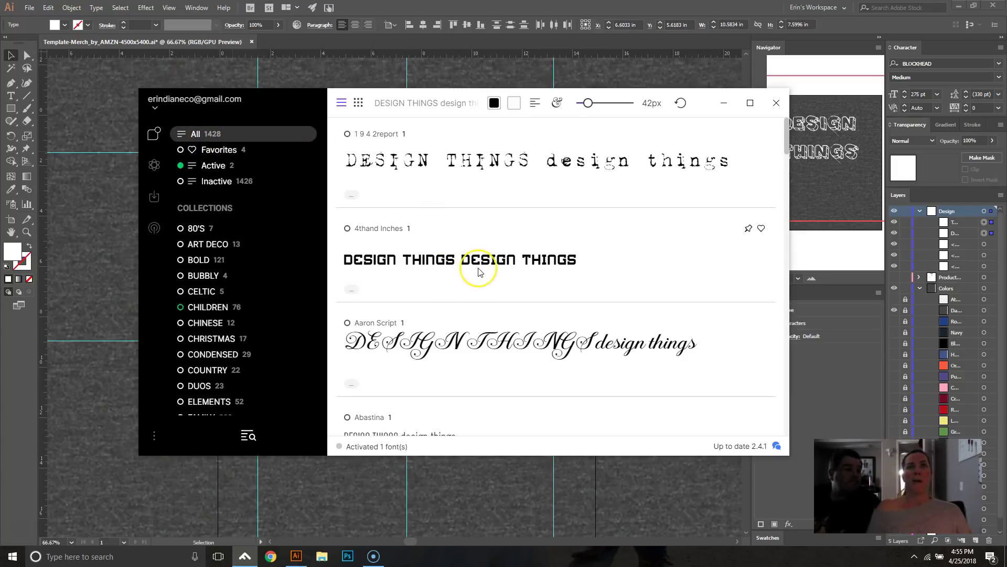
pyautogui.scroll(-5, 202, 322)
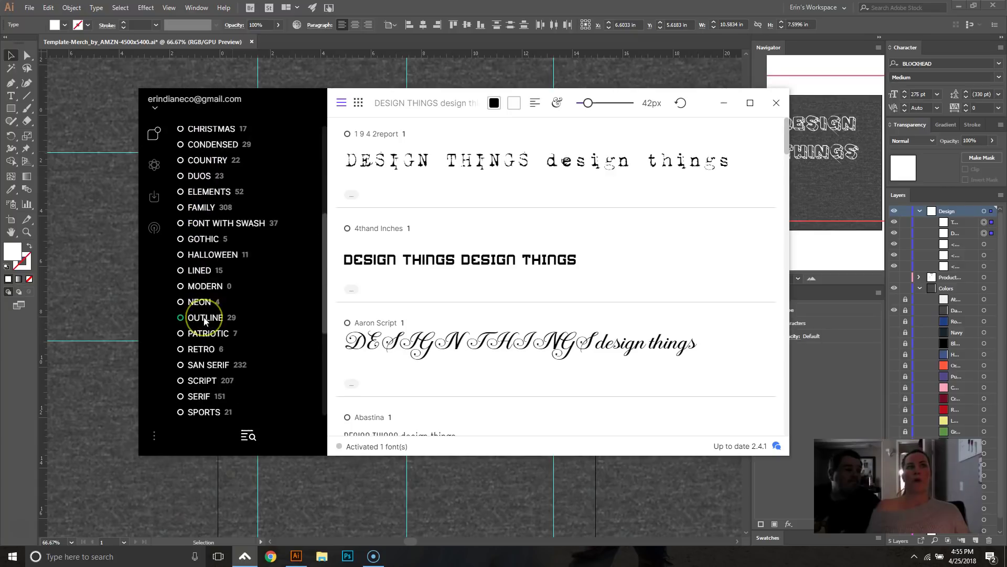
pyautogui.scroll(-3, 205, 321)
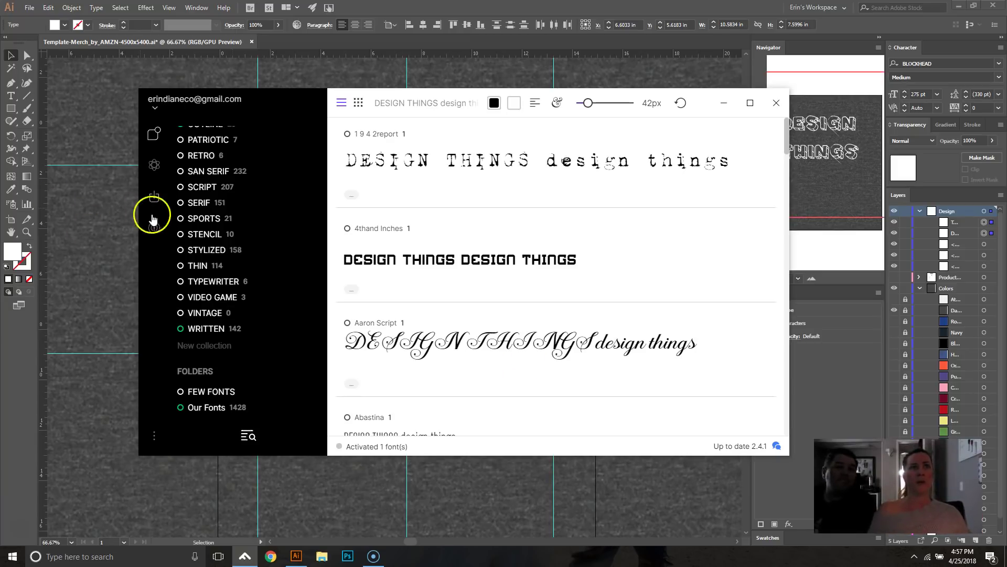
pyautogui.scroll(5, 220, 223)
pyautogui.scroll(3, 221, 223)
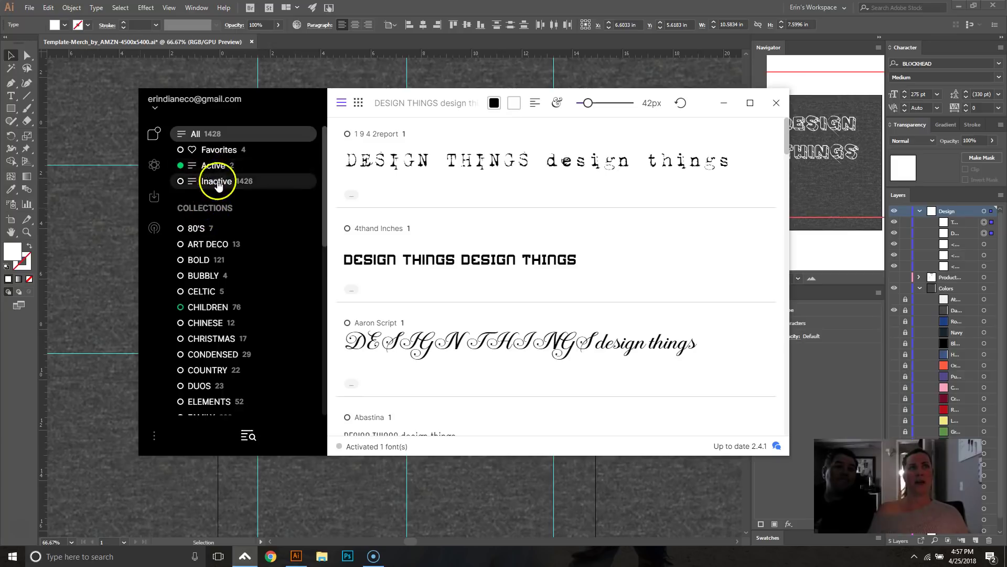